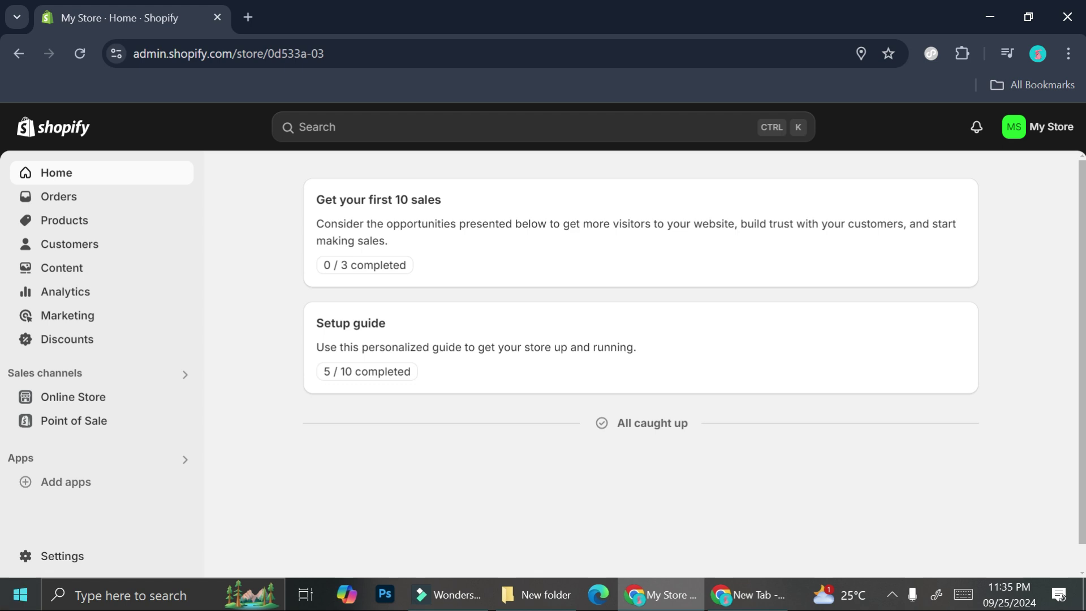
Step: Open Settings and bring up the Custom data page listing metafield definitions
left_click(47, 559)
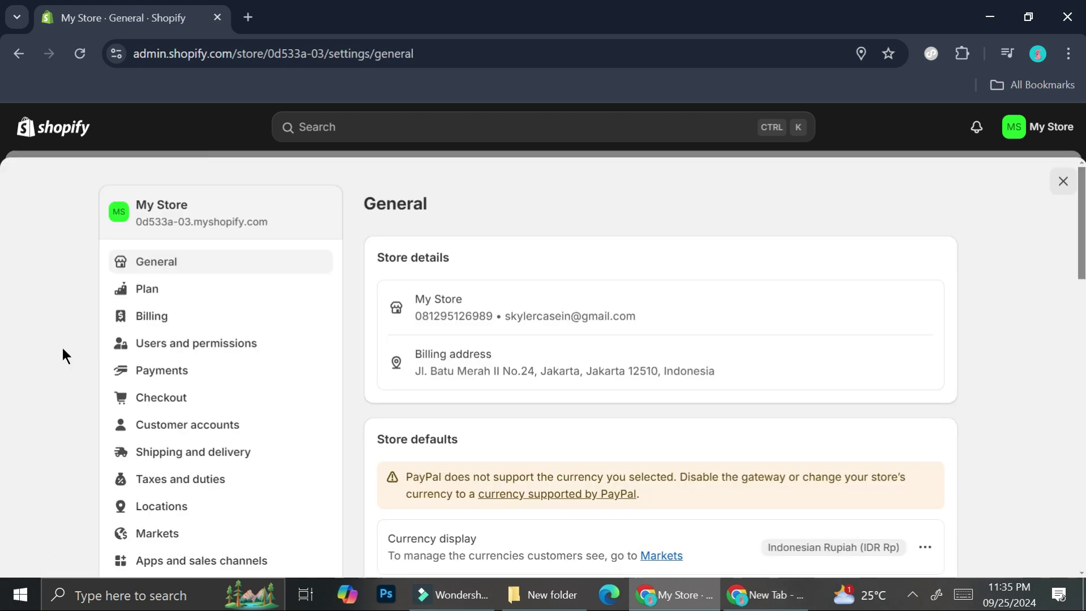
scroll(214, 289, "down", 6)
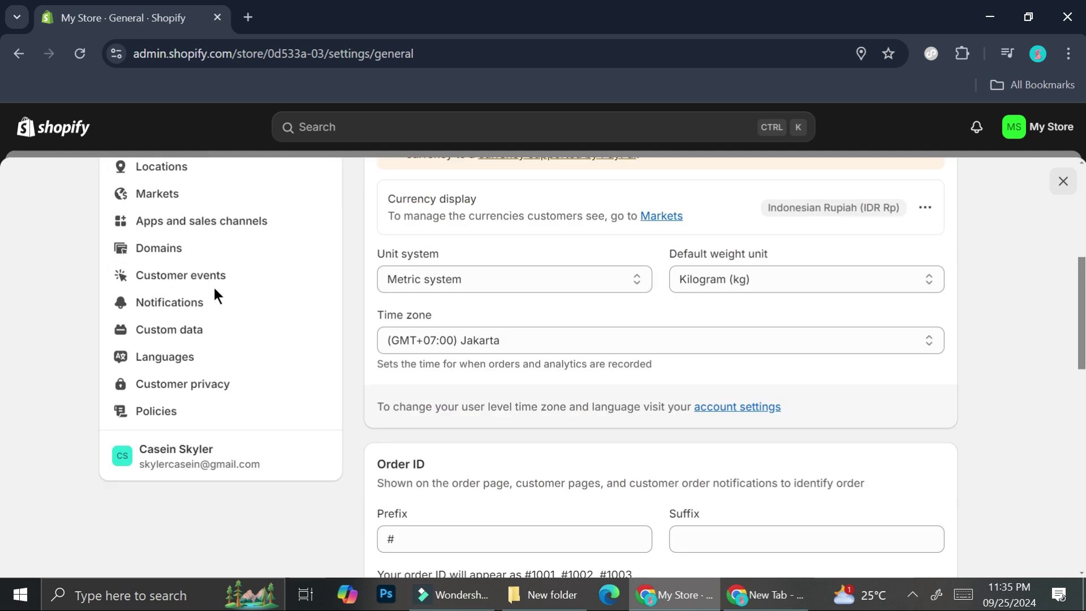
scroll(214, 289, "up", 3)
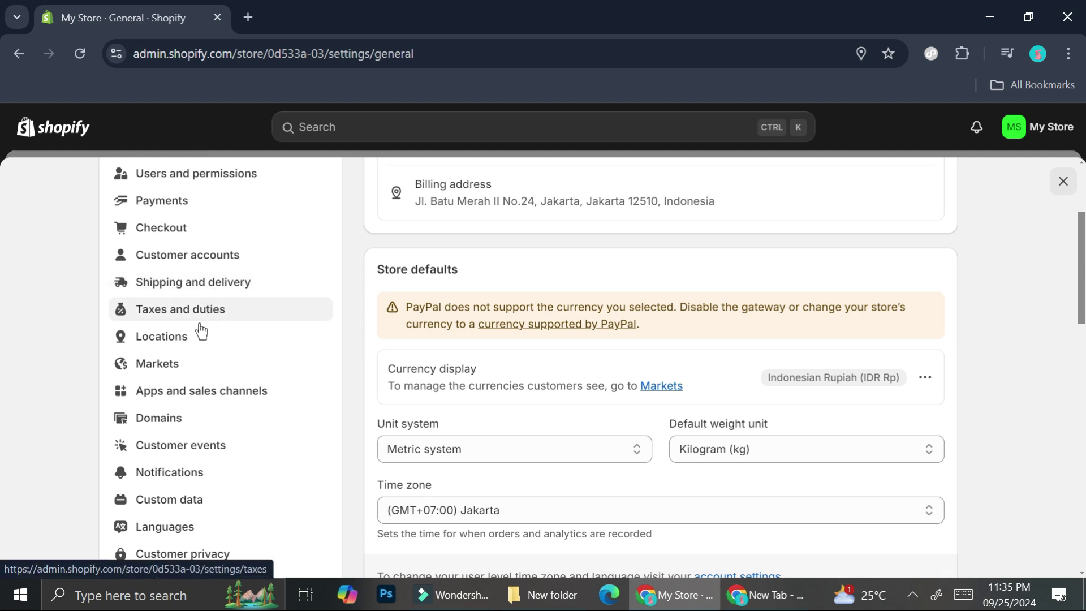
left_click(182, 495)
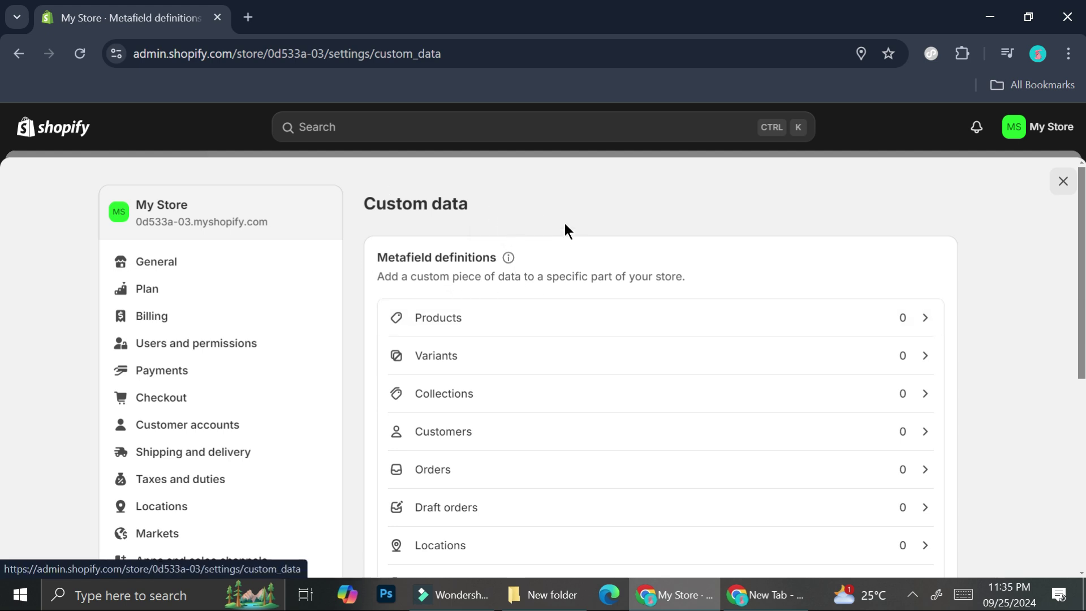
scroll(494, 263, "down", 6)
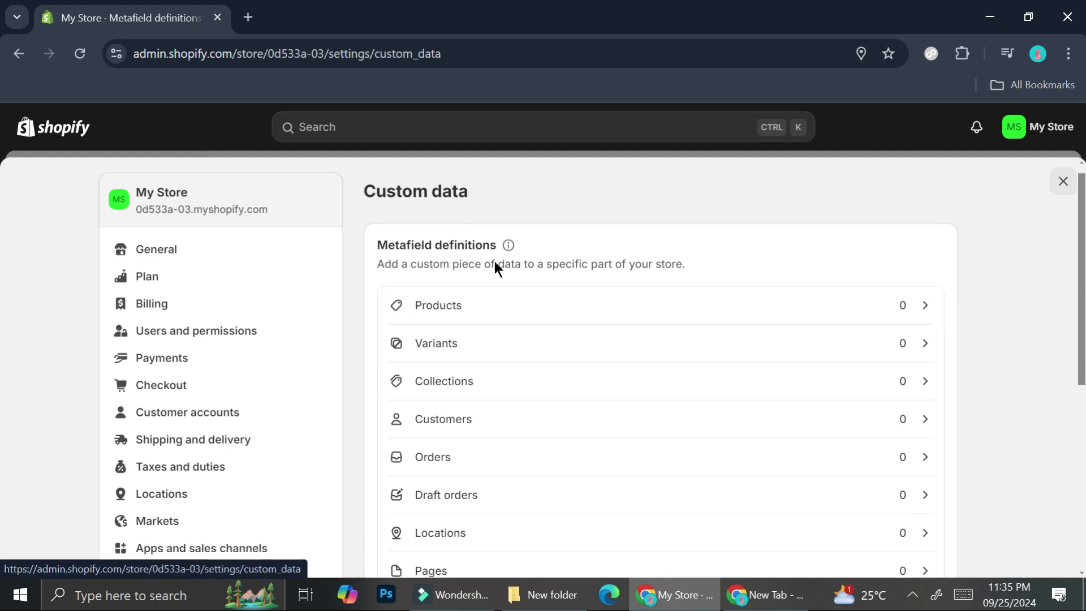
scroll(546, 329, "up", 6)
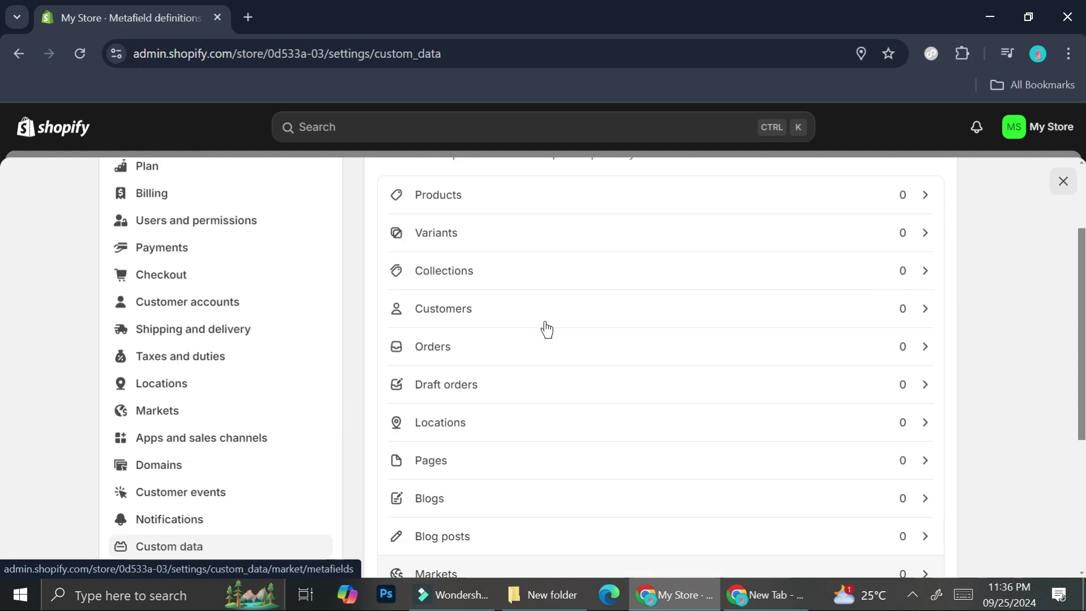
Step: Read the Metafields Help Center article, then return to the admin's Custom data page
left_click(509, 257)
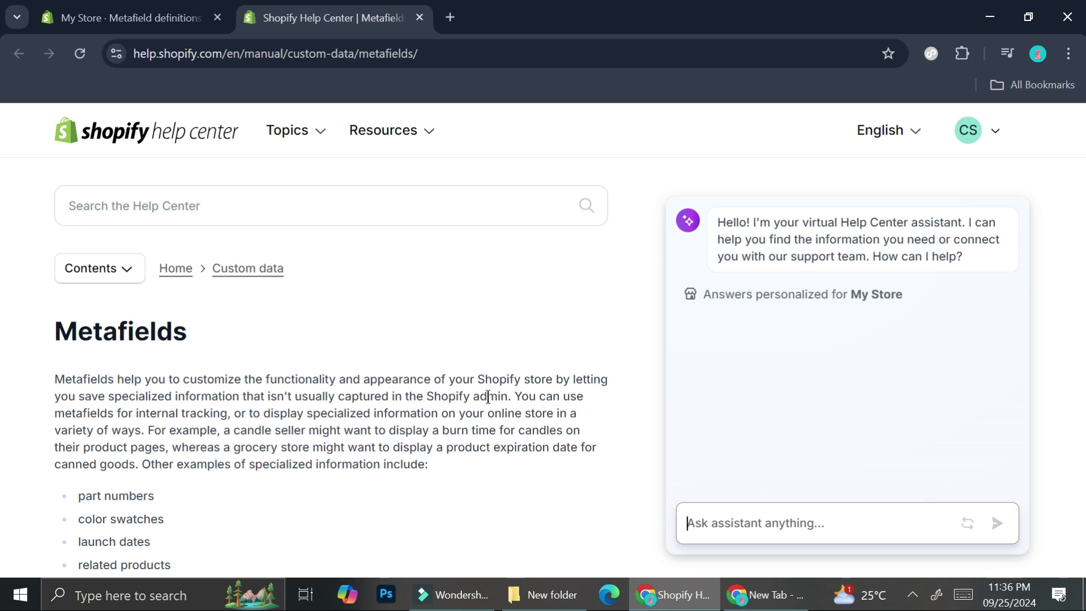
left_click(119, 12)
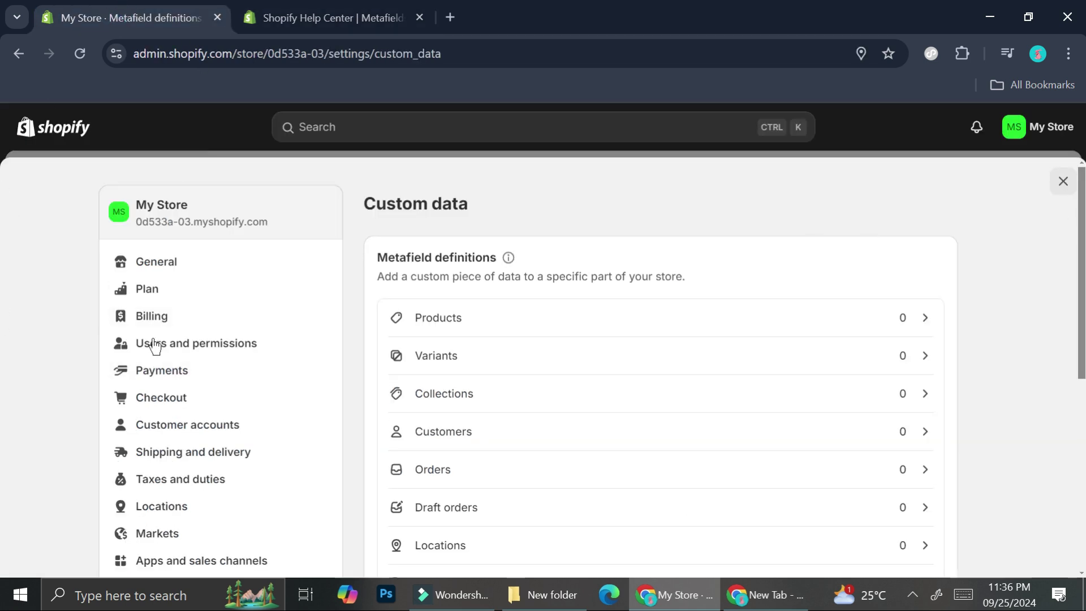
Step: Close Settings and open the live storefront from the Online Store Themes page
left_click(1064, 181)
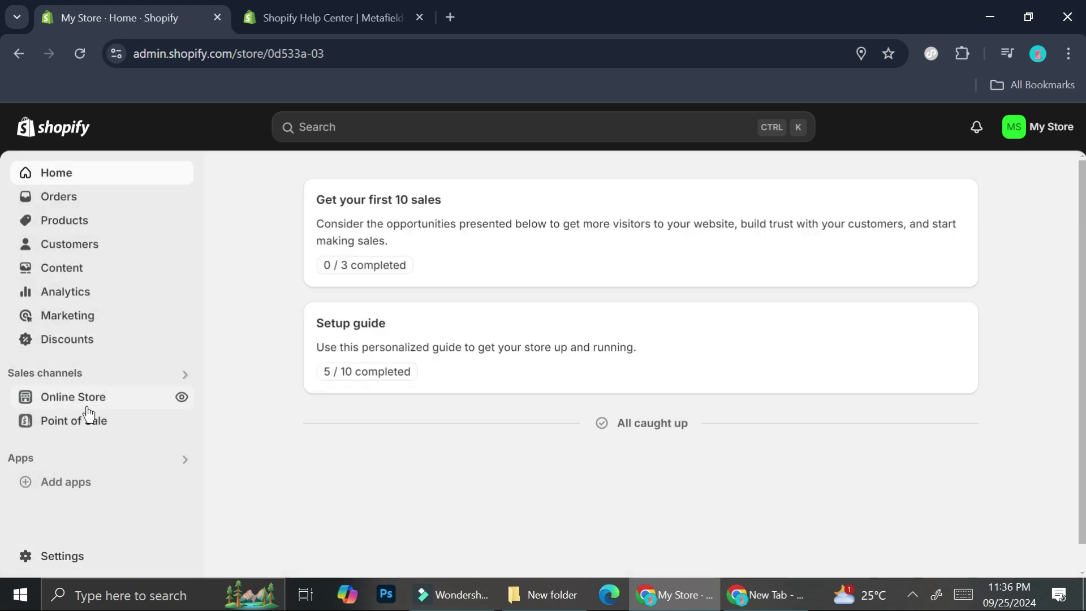
left_click(94, 404)
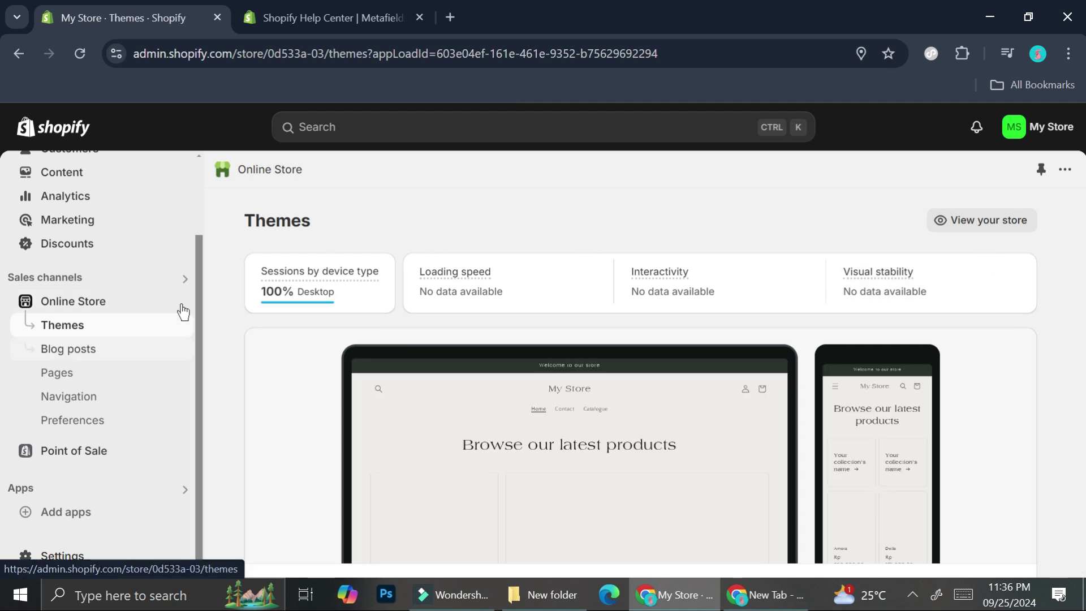
left_click(987, 220)
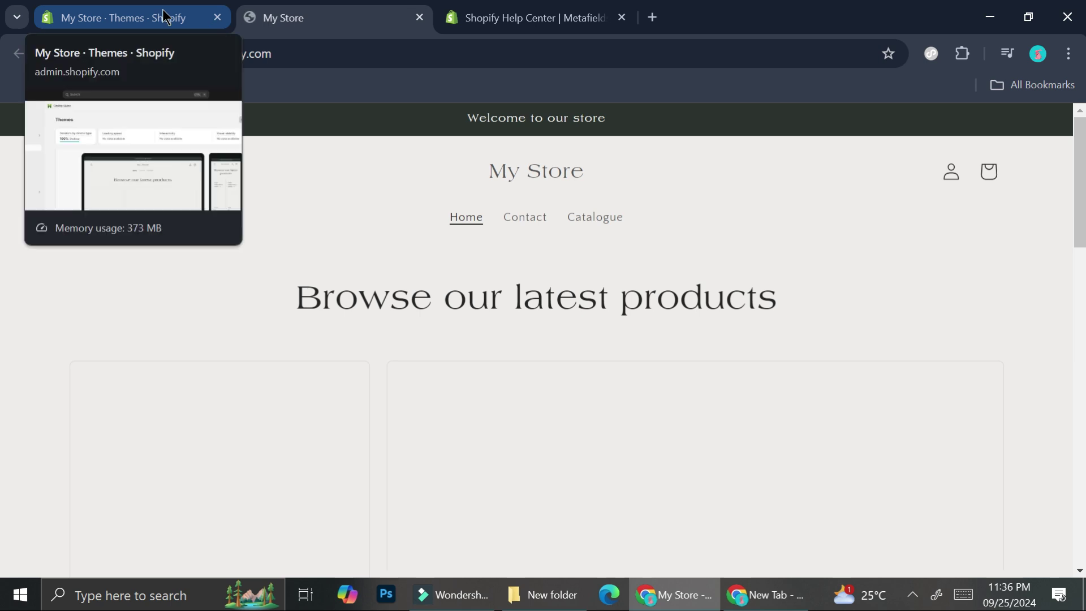
Step: Browse the storefront's Catalogue product grid
left_click(592, 215)
scroll(606, 262, "down", 3)
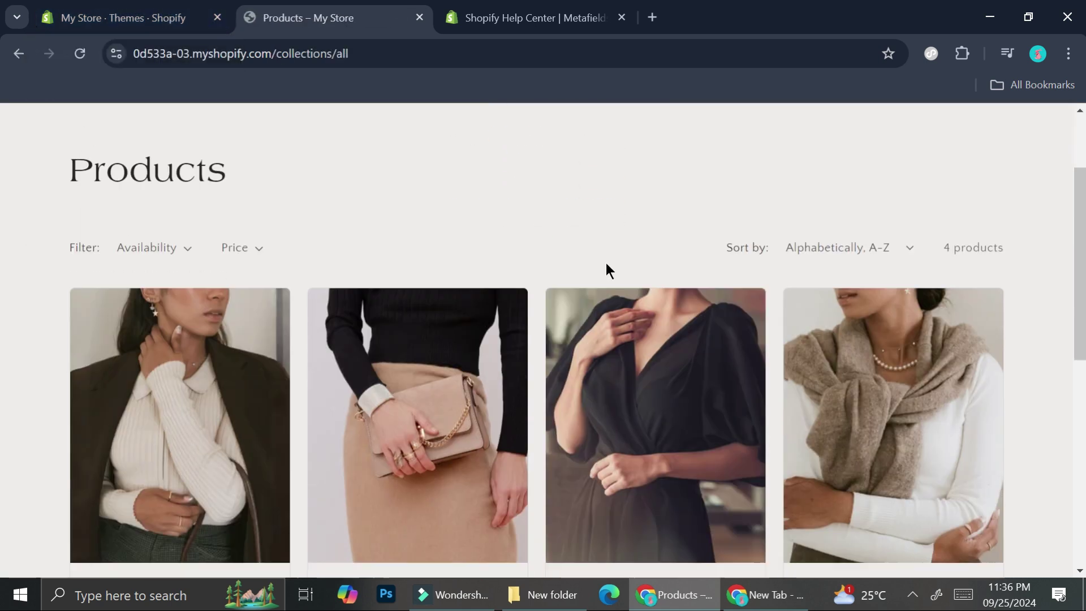
scroll(606, 262, "down", 2)
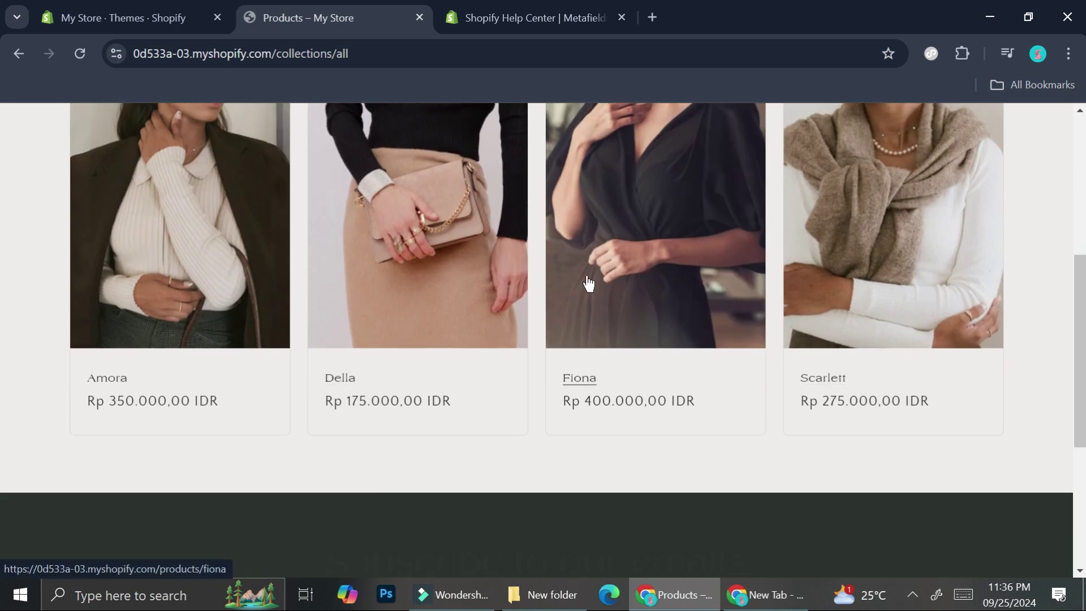
scroll(621, 291, "up", 1)
scroll(621, 291, "up", 2)
scroll(622, 362, "down", 2)
Step: Open the Fiona product page (Rp 400.000,00 IDR) and look through it
left_click(585, 452)
scroll(737, 363, "down", 3)
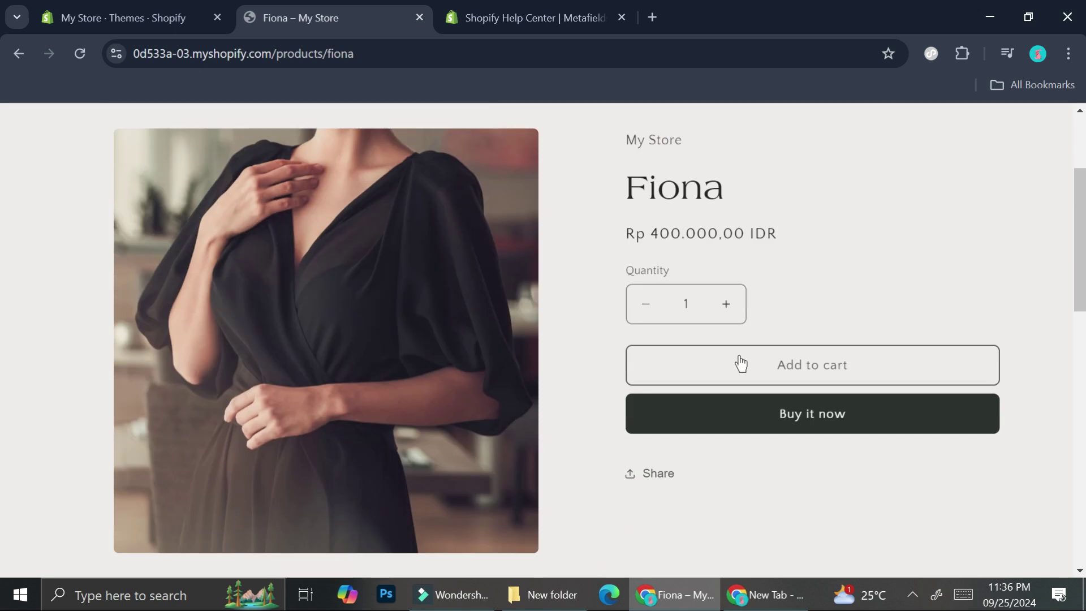
scroll(707, 311, "up", 3)
scroll(705, 311, "down", 8)
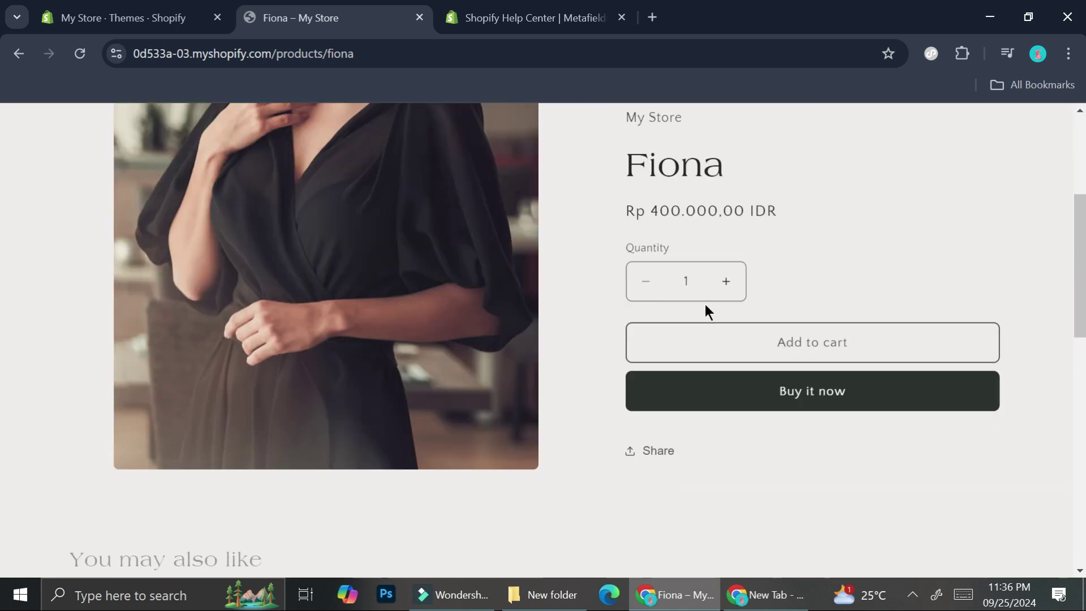
scroll(704, 291, "up", 5)
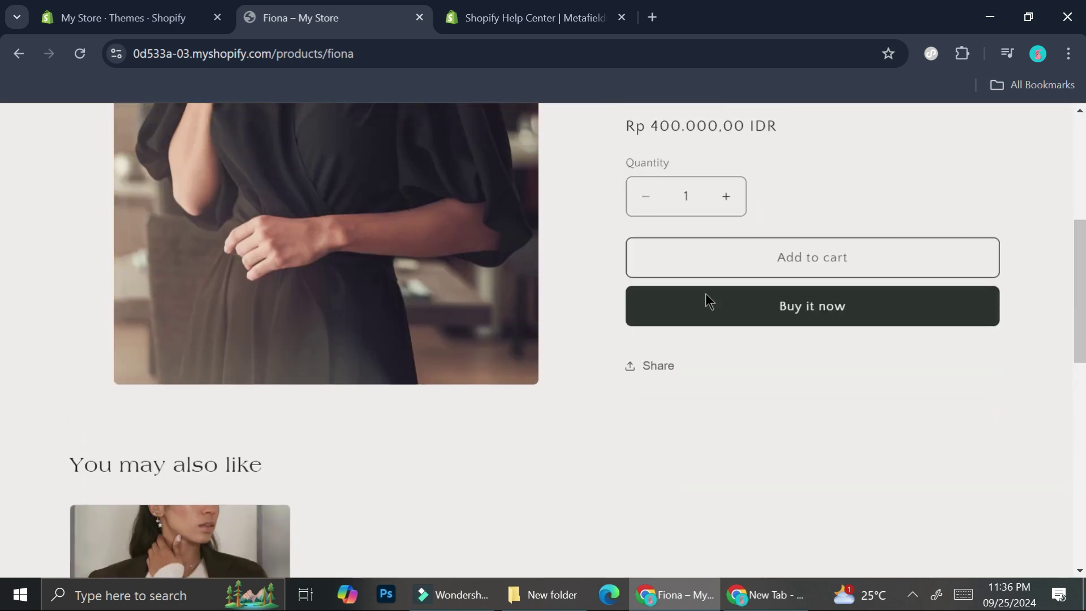
scroll(718, 278, "up", 1)
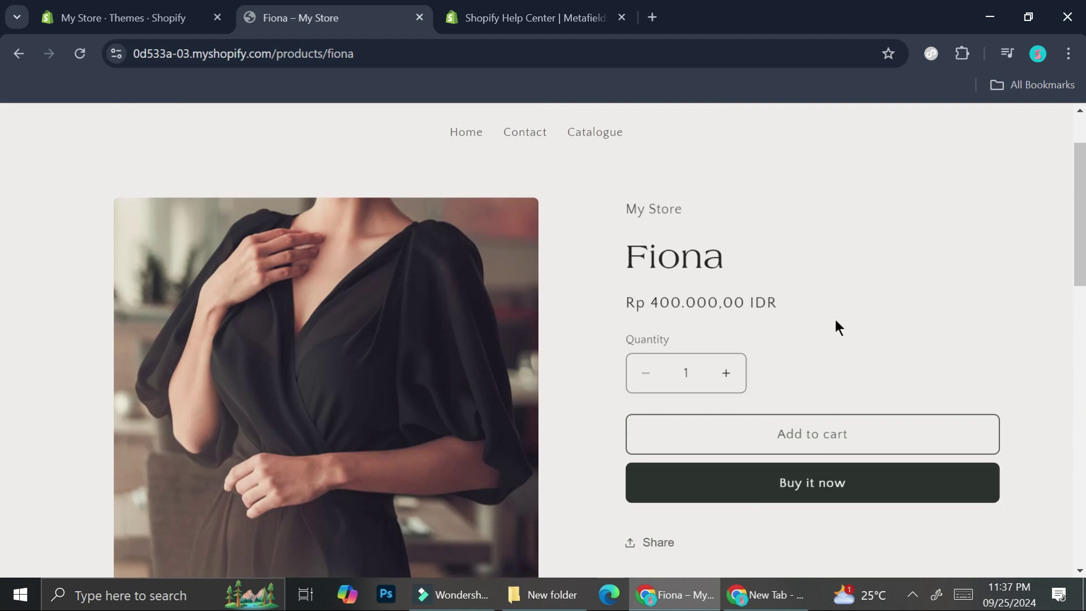
scroll(725, 325, "down", 1)
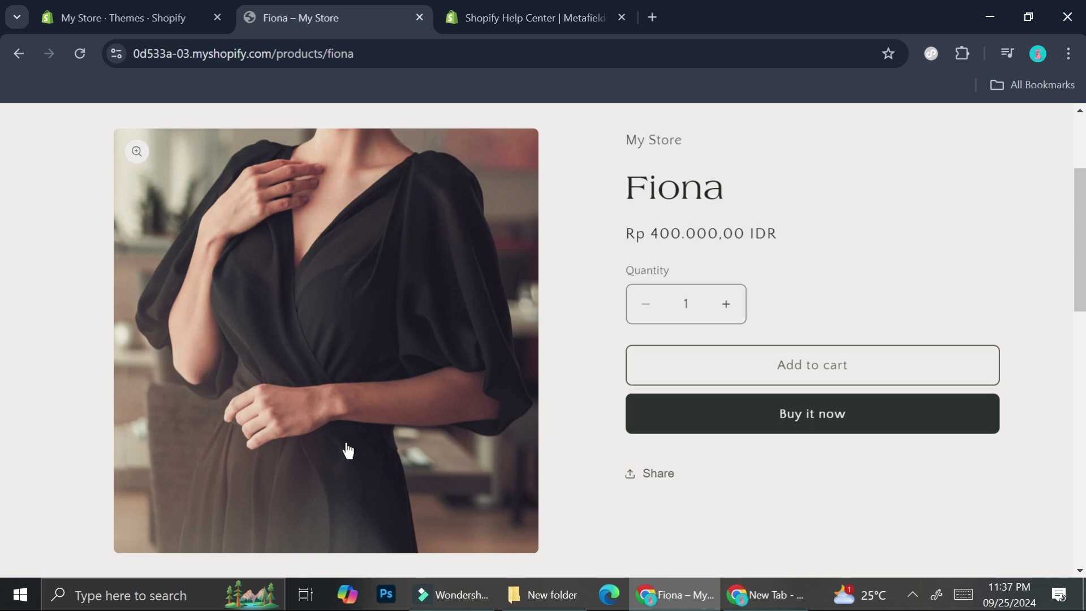
Step: Back in the admin, go to Settings > Custom data and view the product metafield definitions
left_click(149, 16)
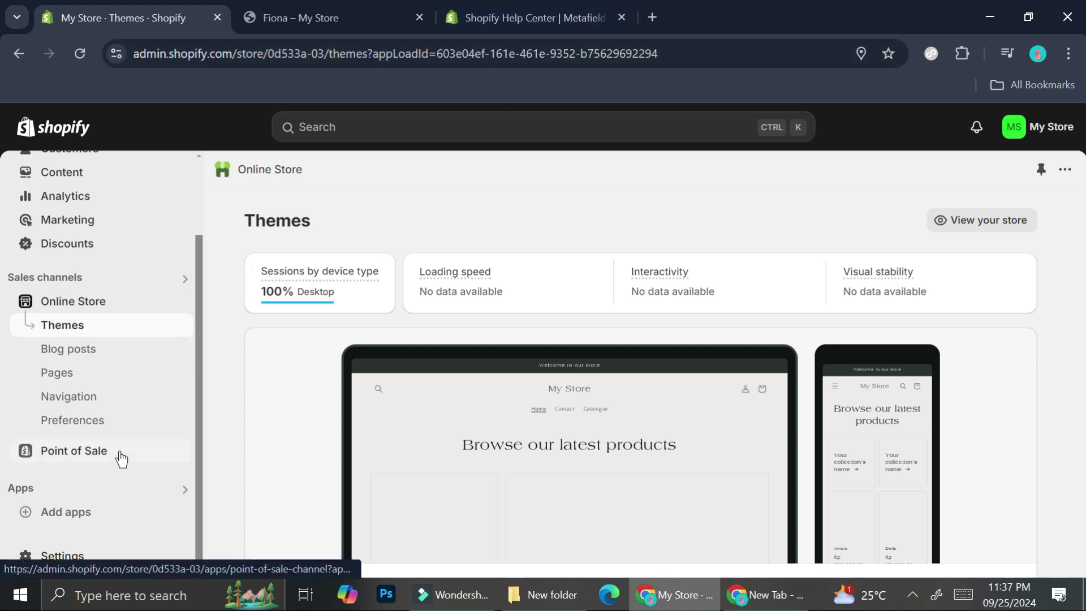
left_click(56, 557)
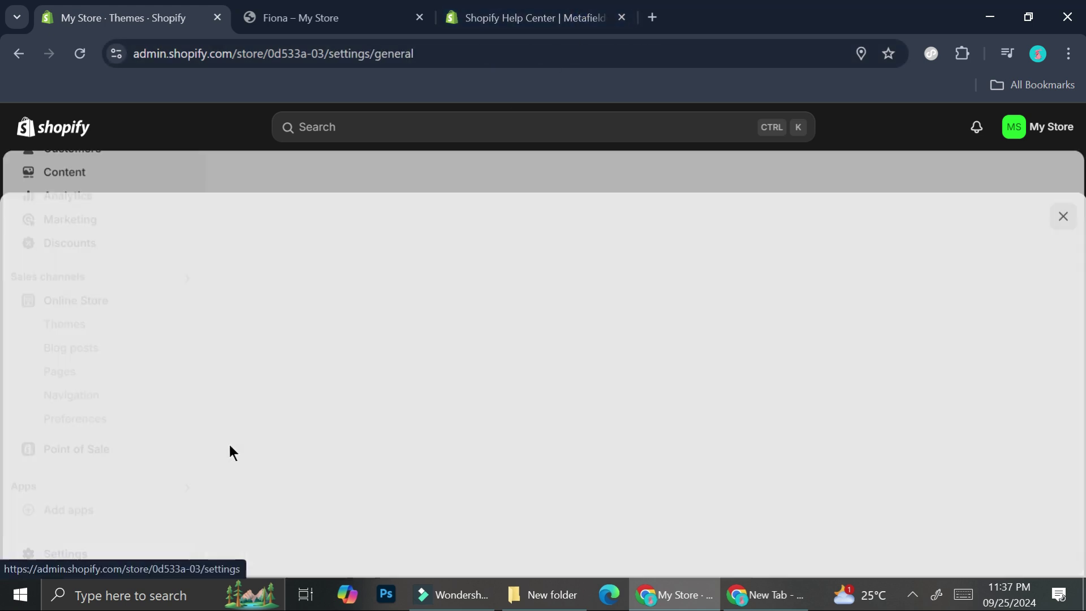
scroll(255, 410, "down", 1)
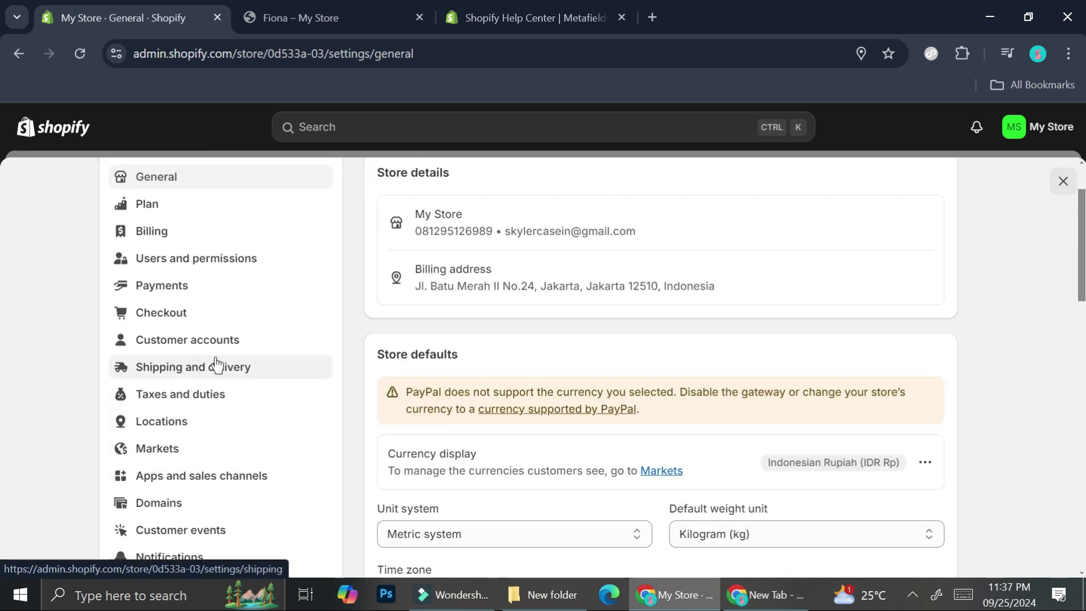
scroll(212, 371, "down", 3)
left_click(177, 416)
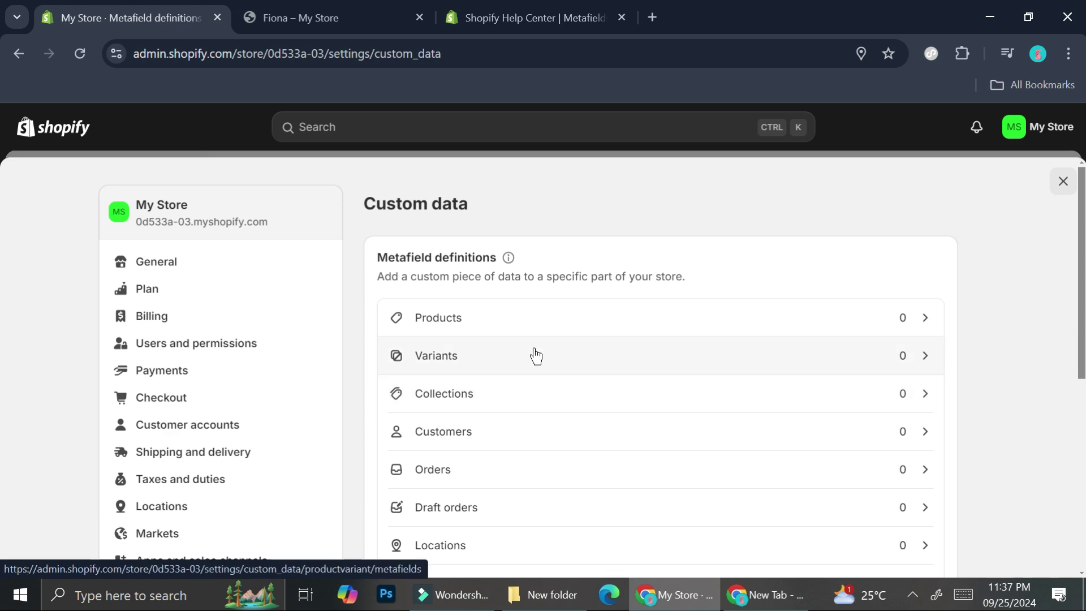
scroll(482, 345, "down", 6)
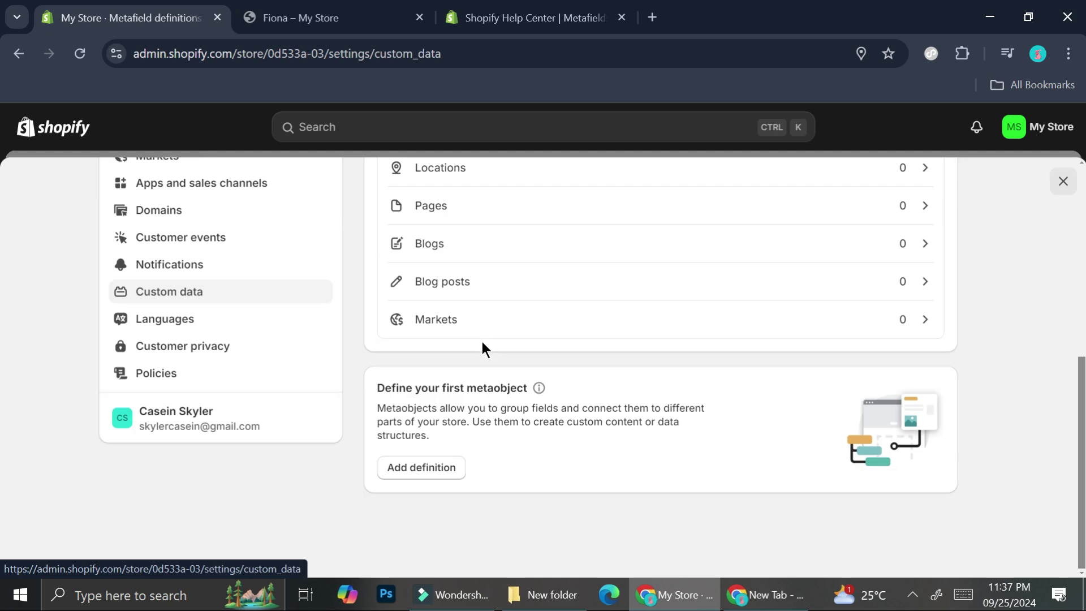
scroll(482, 345, "up", 6)
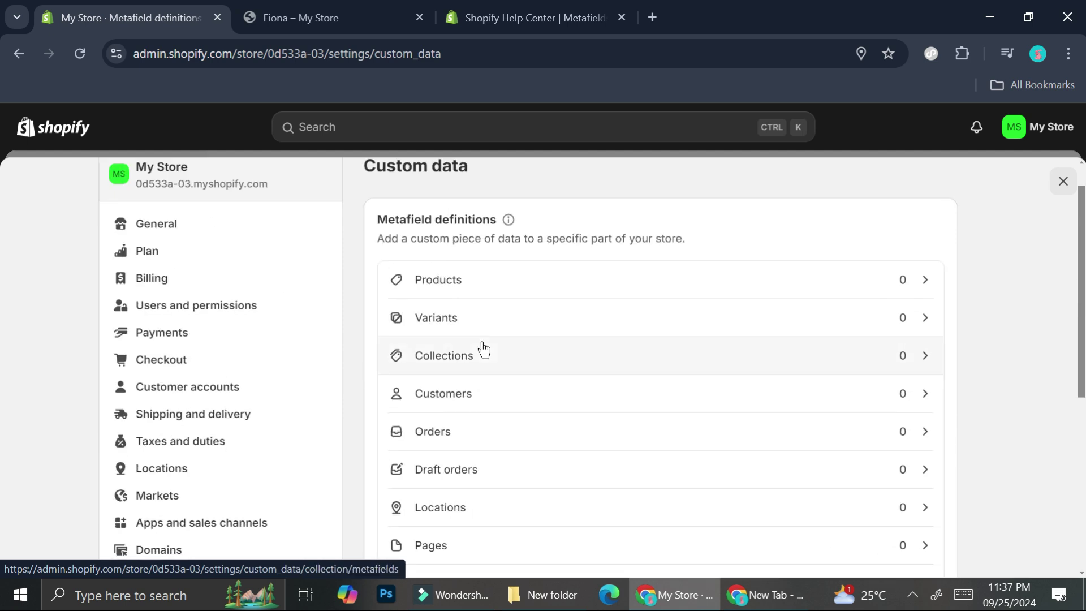
left_click(490, 281)
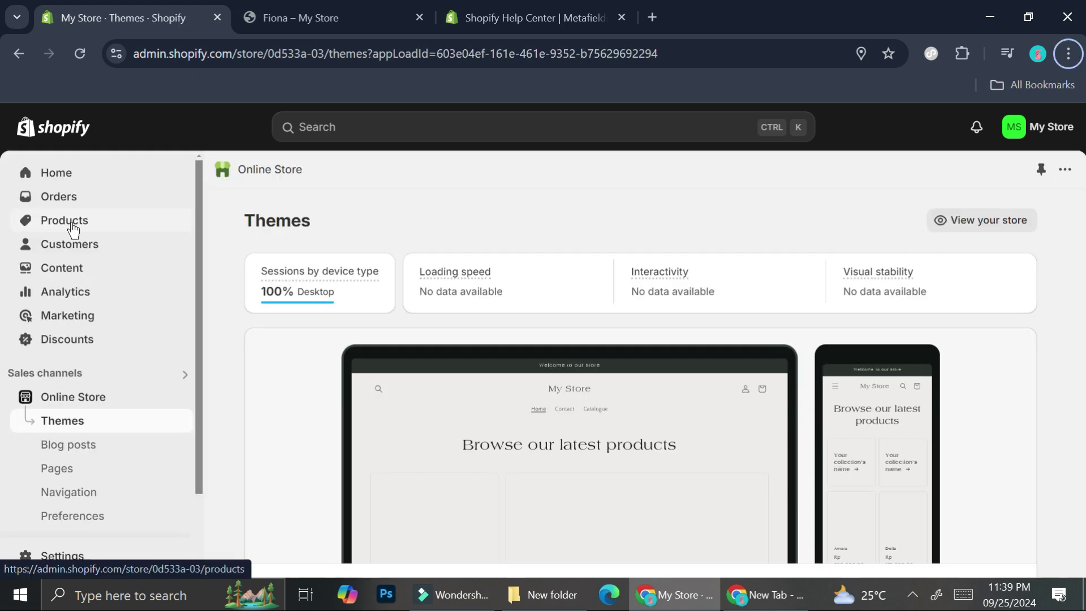
Step: Open the Amora product from Products and scroll its edit page down to Category metafields
left_click(71, 223)
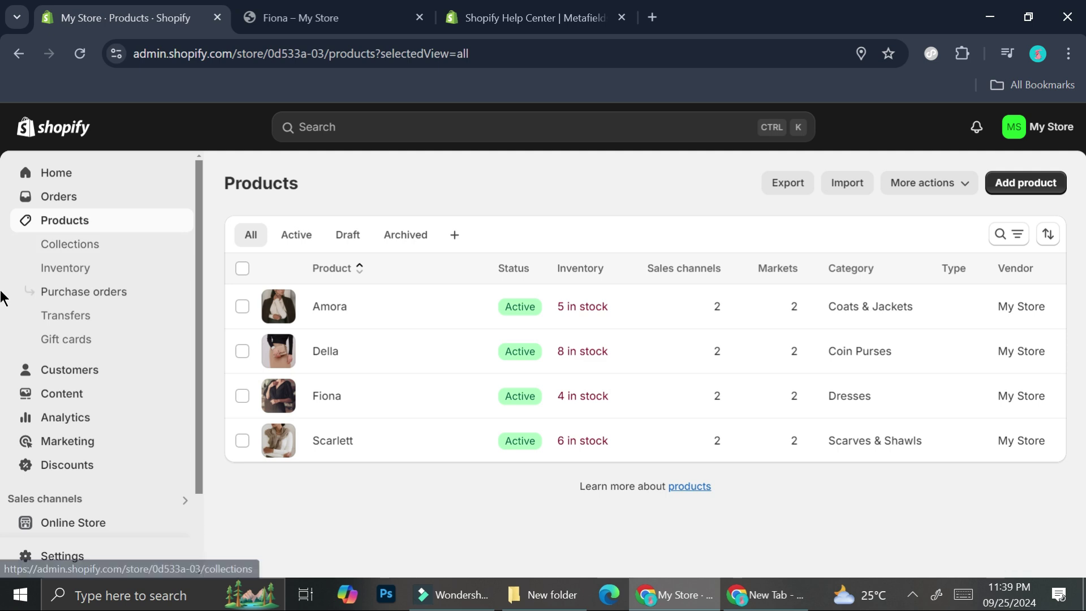
left_click(321, 314)
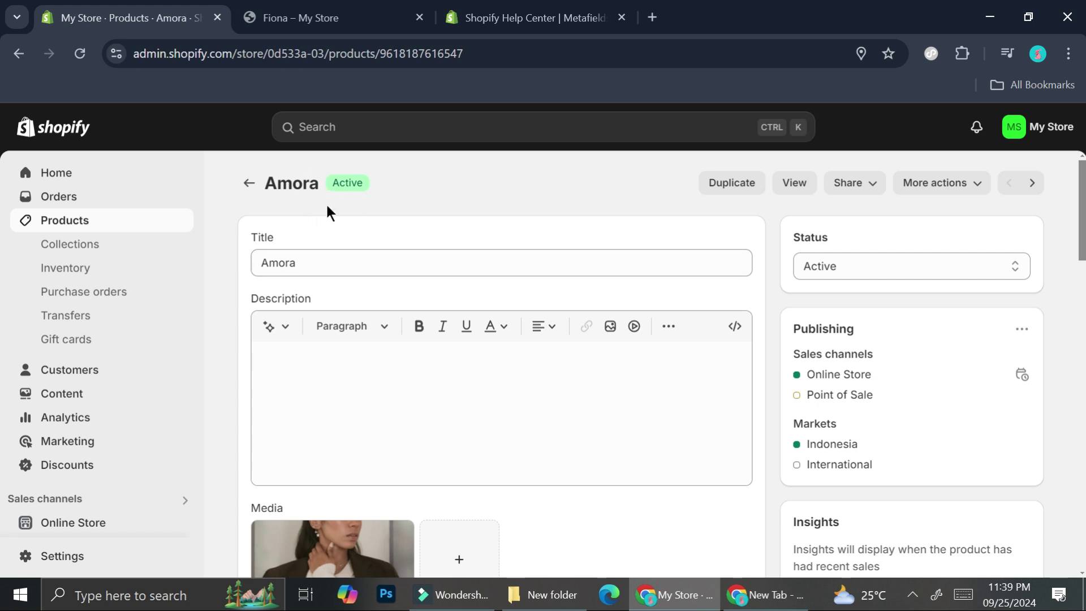
scroll(311, 320, "down", 4)
scroll(321, 369, "down", 6)
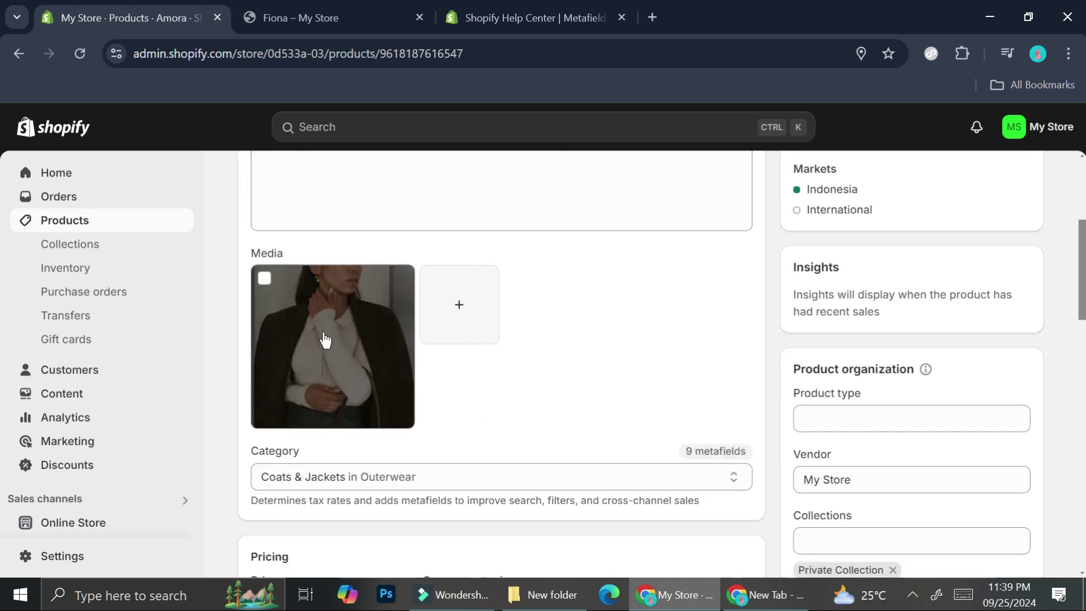
scroll(322, 280, "down", 3)
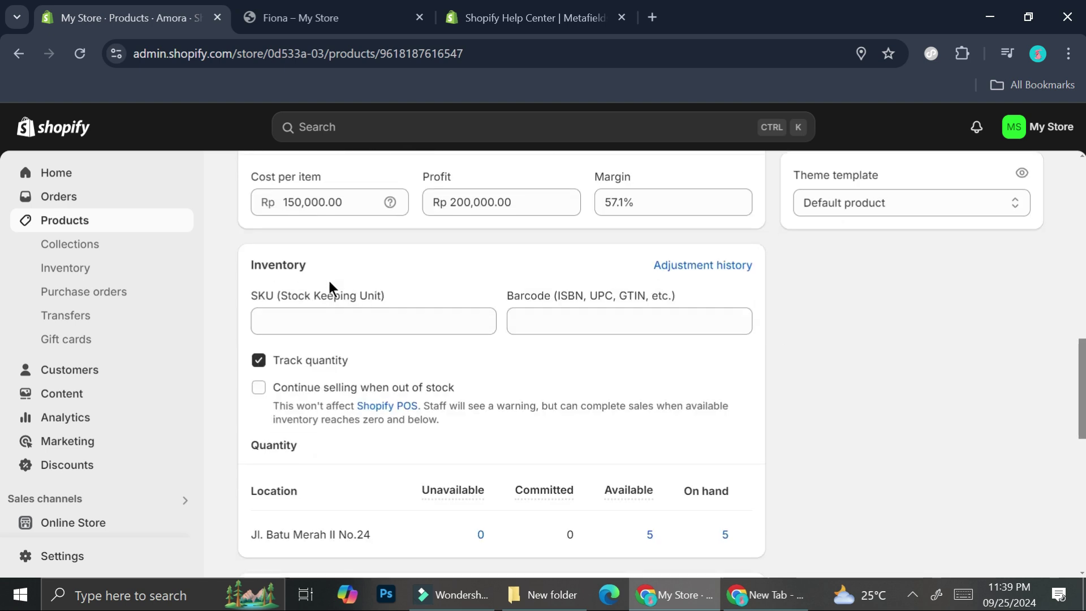
scroll(342, 289, "down", 4)
scroll(339, 306, "down", 4)
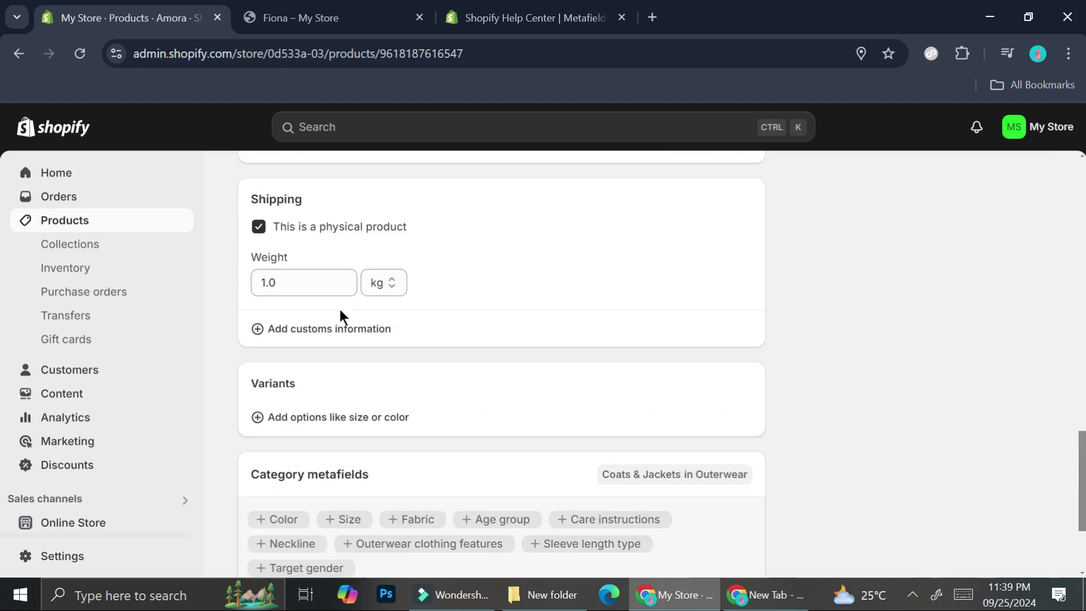
scroll(371, 294, "down", 1)
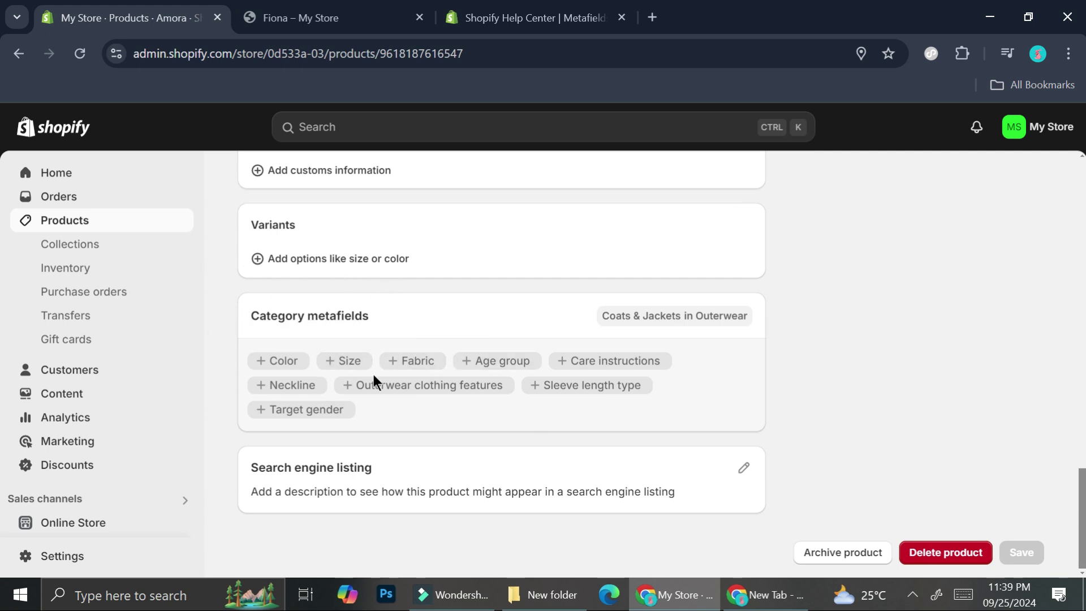
scroll(374, 383, "up", 10)
scroll(110, 394, "down", 2)
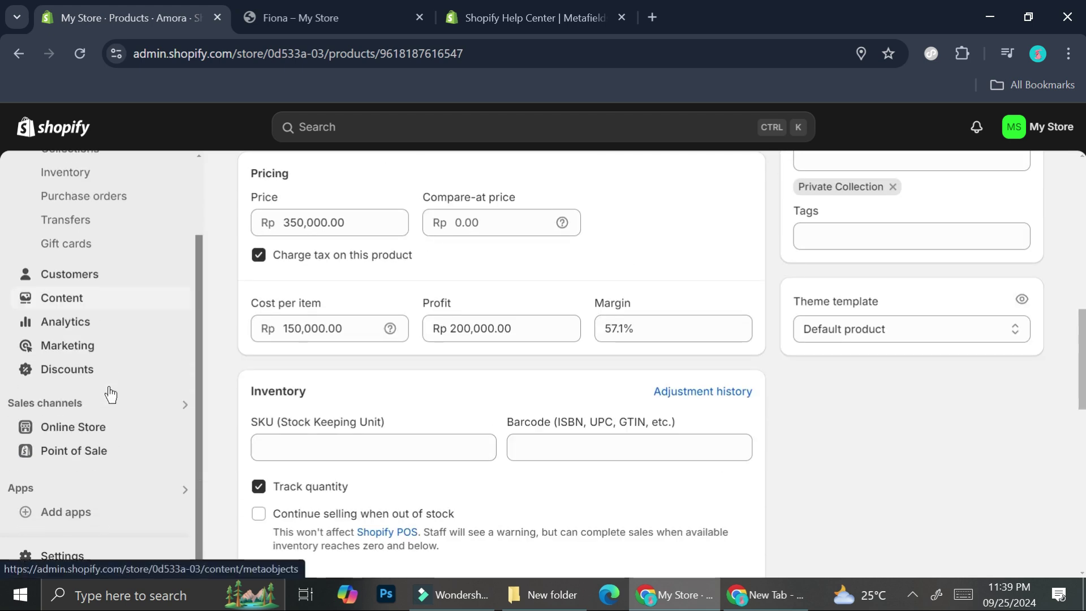
Step: Start a new product metafield definition from Settings > Custom data > Products
left_click(68, 554)
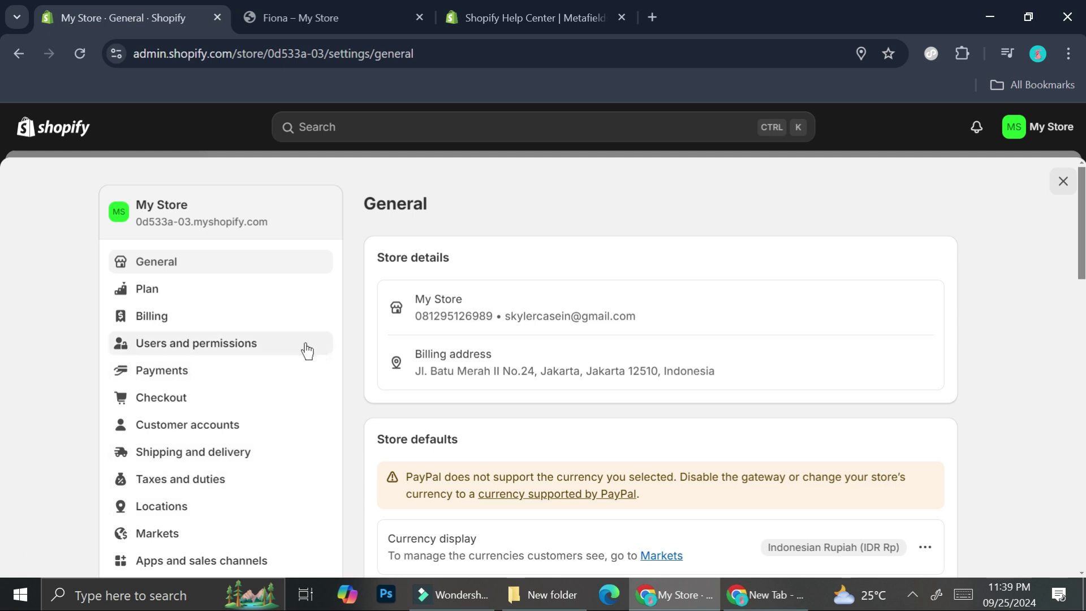
scroll(307, 351, "down", 5)
left_click(198, 335)
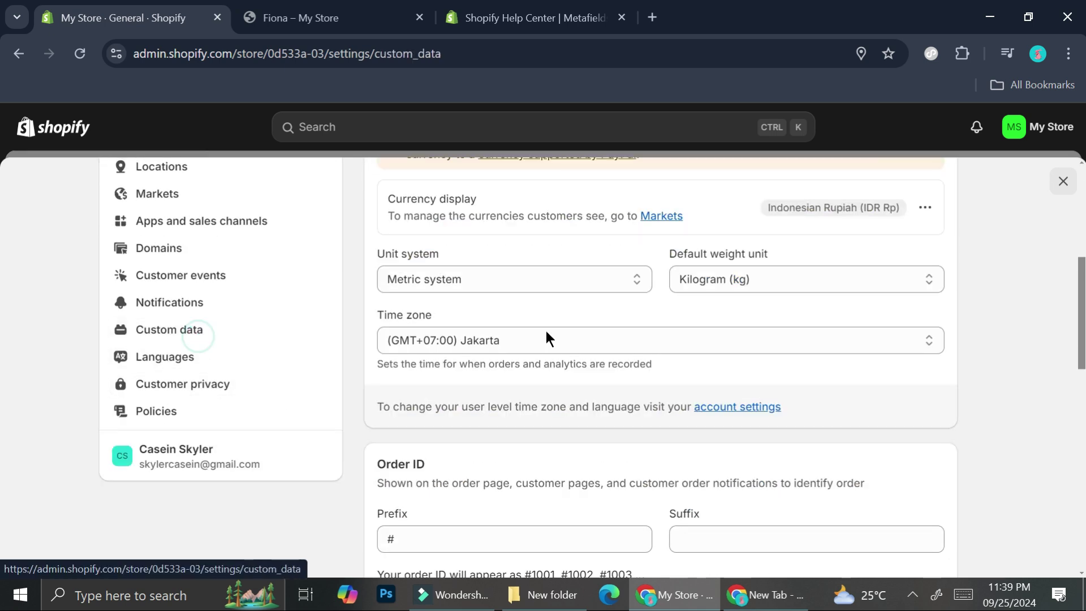
left_click(487, 317)
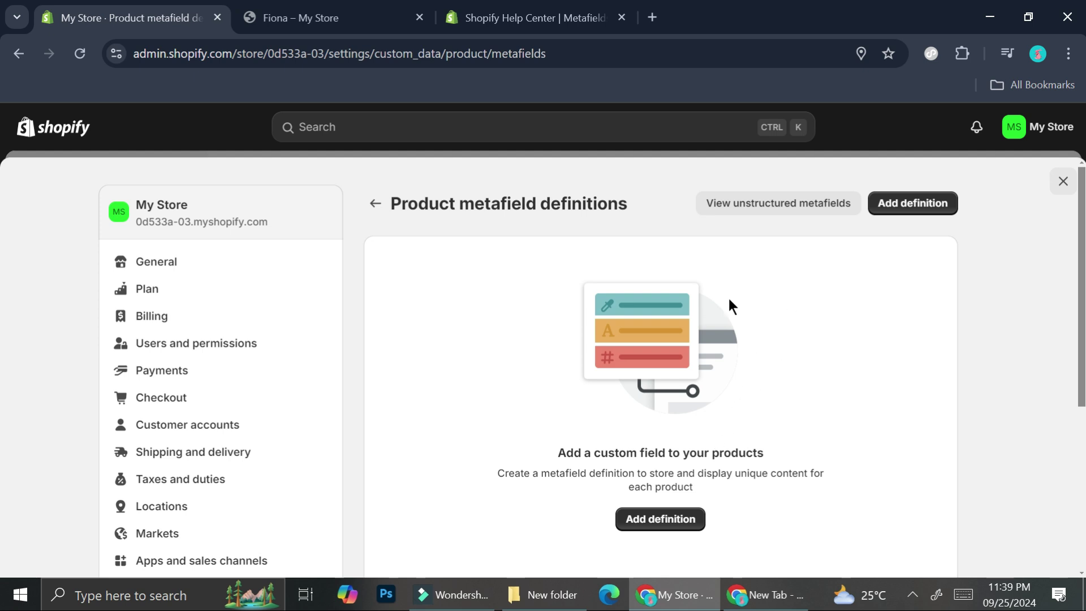
left_click(917, 209)
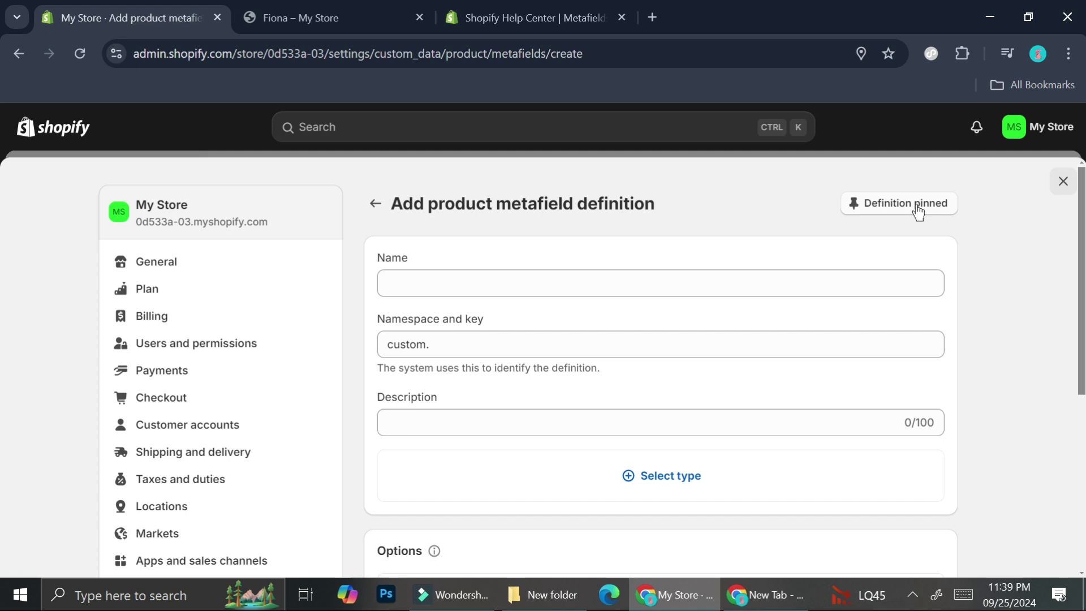
Step: Name the definition Material and describe it as the material of the product
left_click(547, 284)
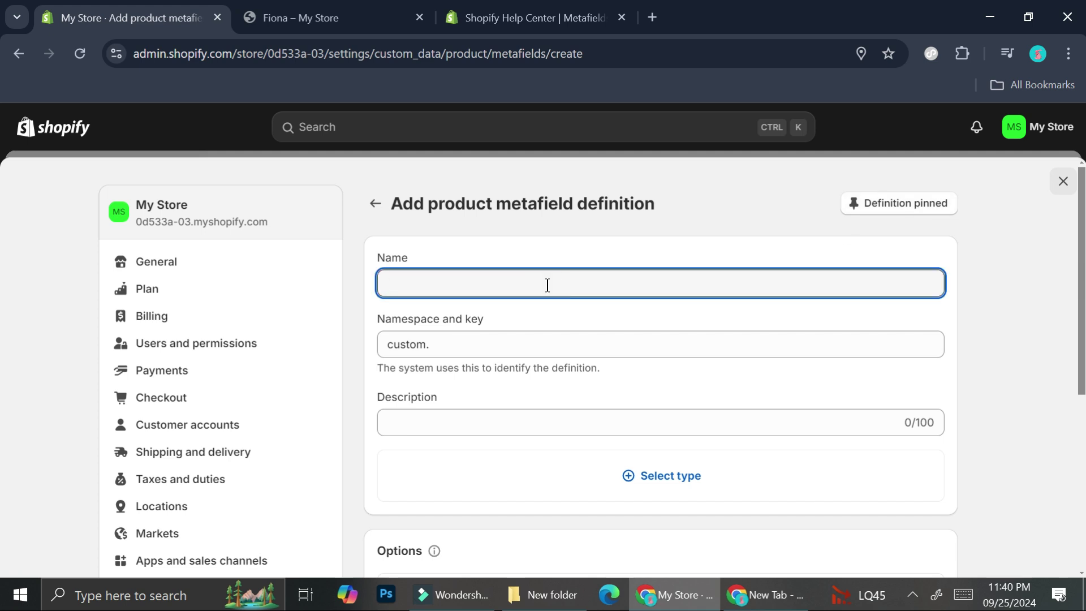
type("Ma")
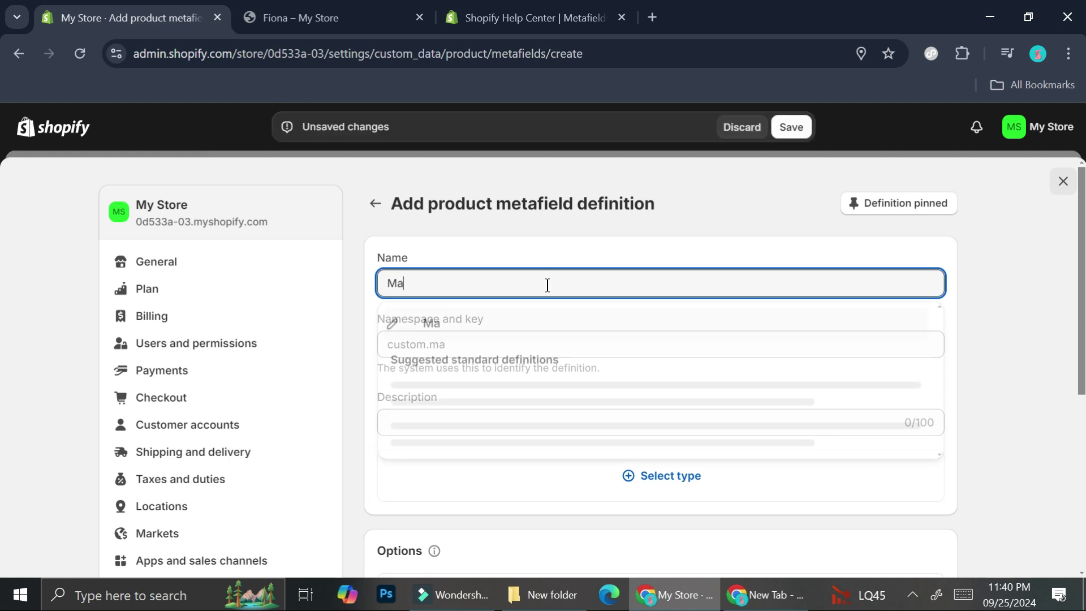
type("teri")
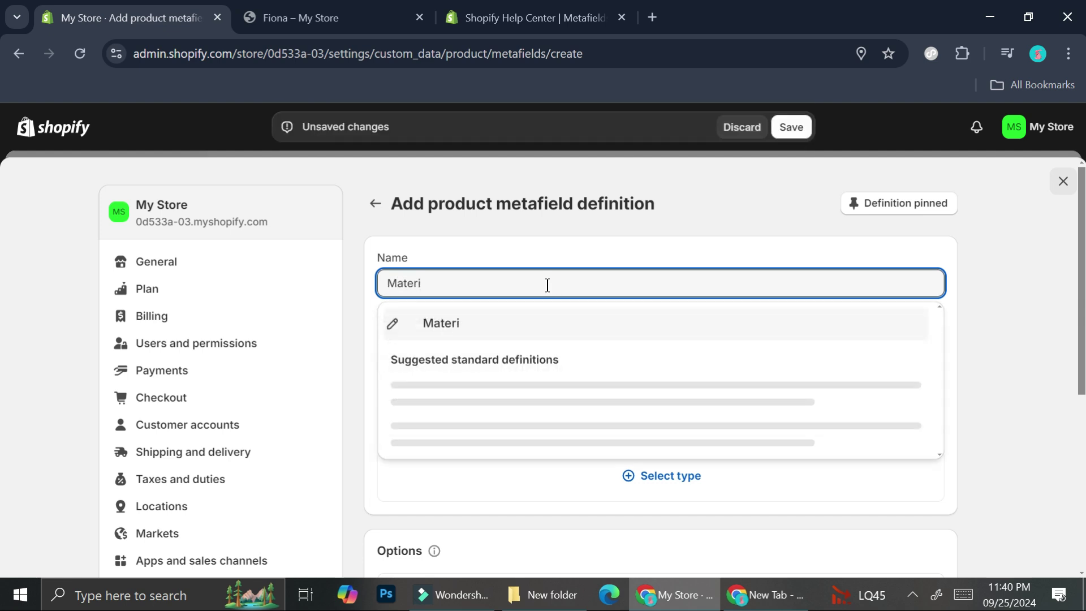
type("al")
key("Return")
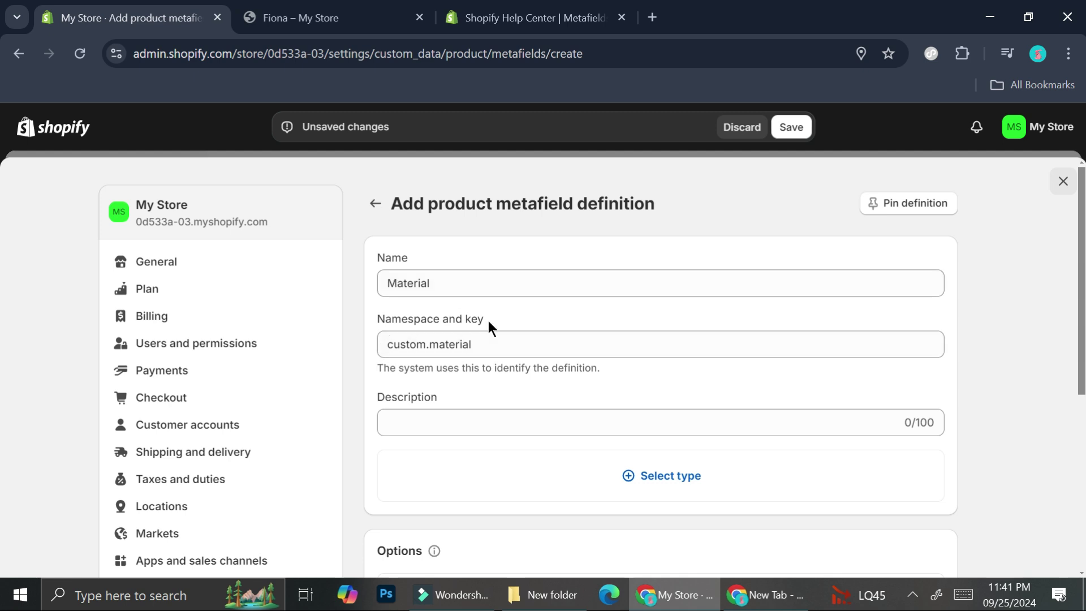
scroll(433, 350, "down", 3)
left_click(469, 252)
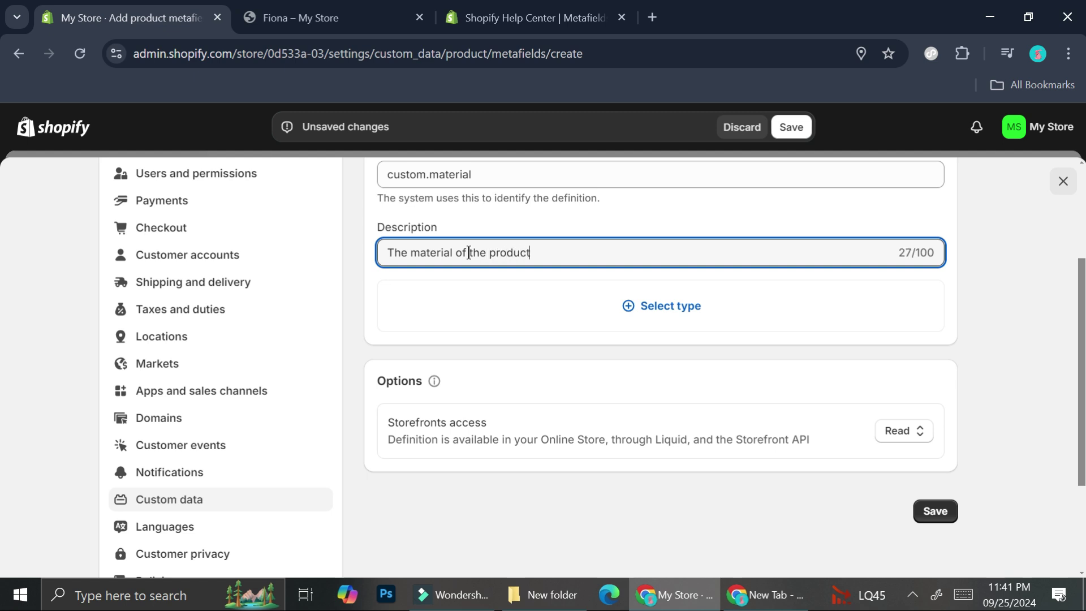
Step: Set the Material definition's type to Multi-line text and save it
left_click(683, 304)
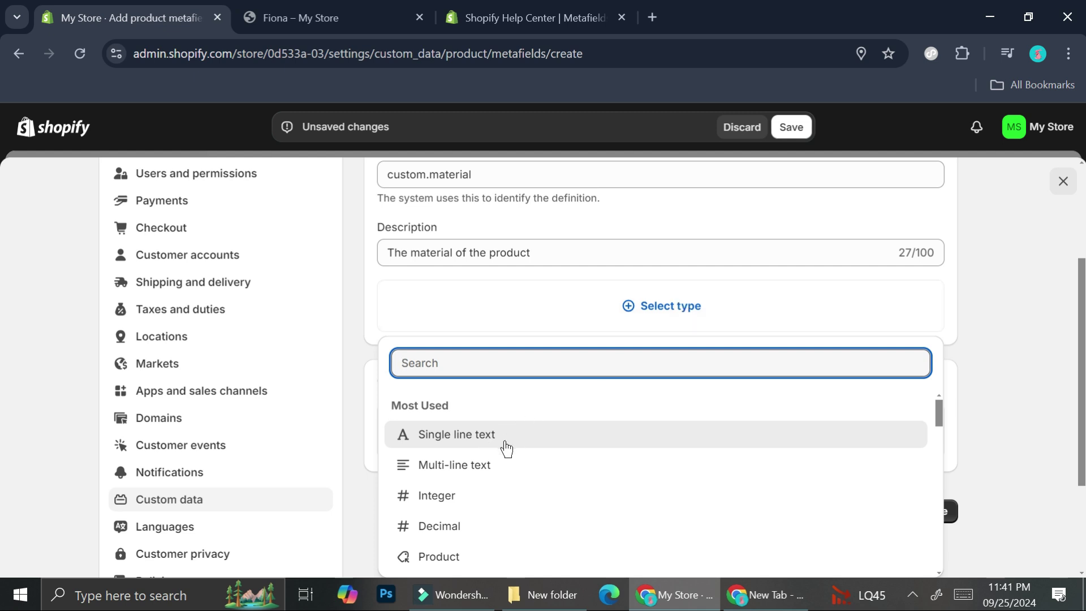
left_click(453, 466)
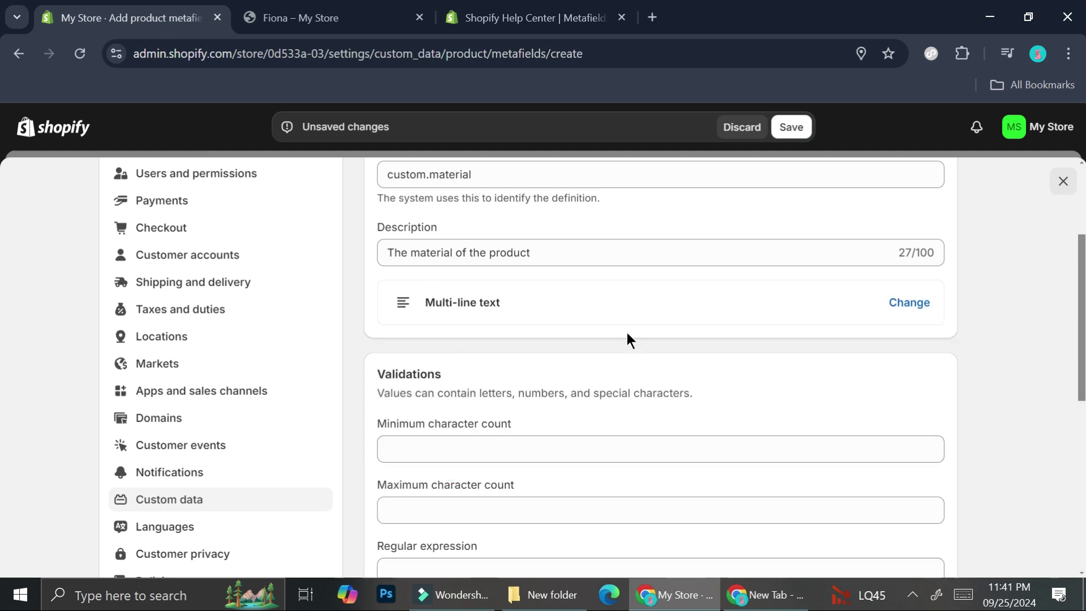
scroll(625, 339, "down", 3)
scroll(683, 337, "down", 2)
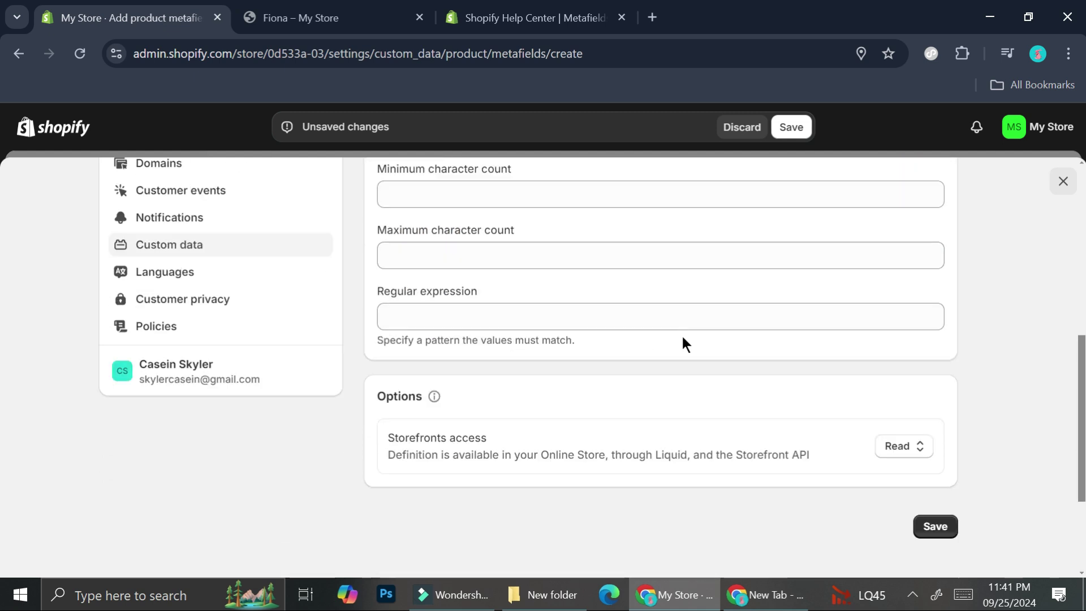
scroll(656, 290, "up", 2)
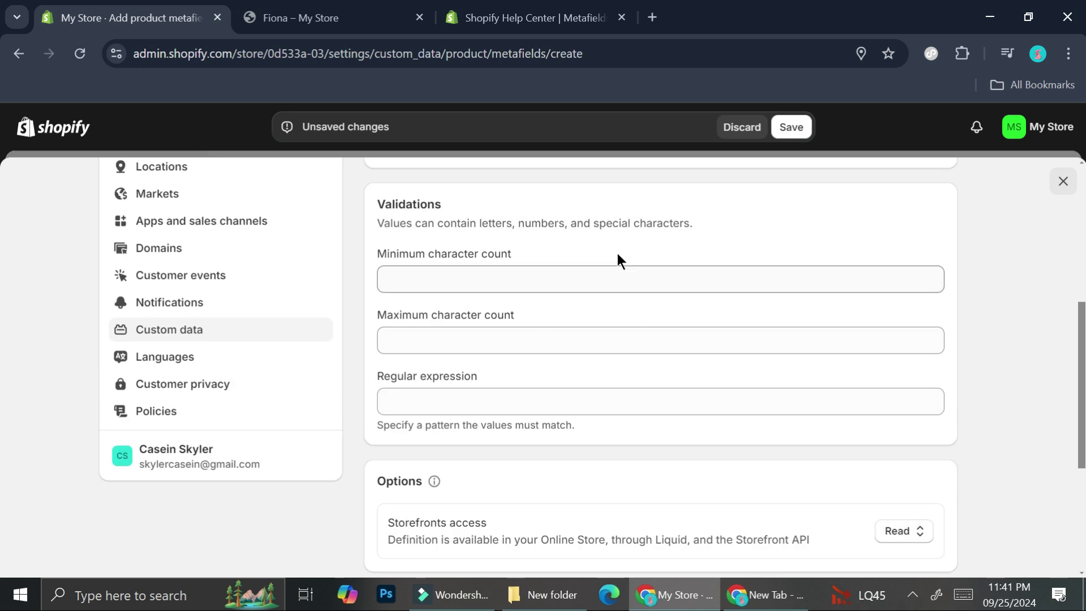
scroll(522, 264, "up", 6)
scroll(887, 368, "down", 8)
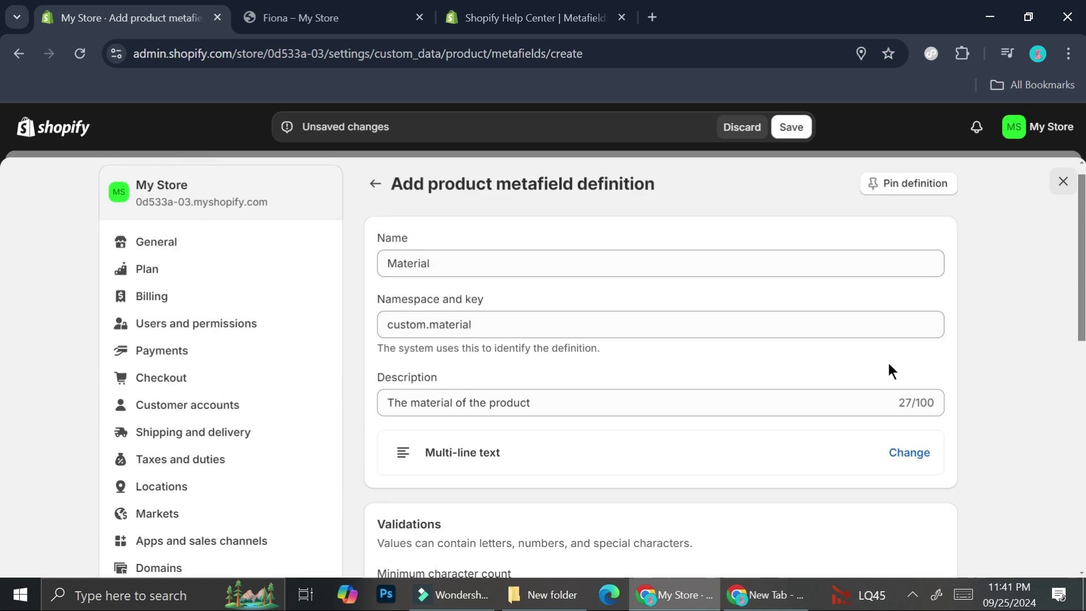
left_click(936, 443)
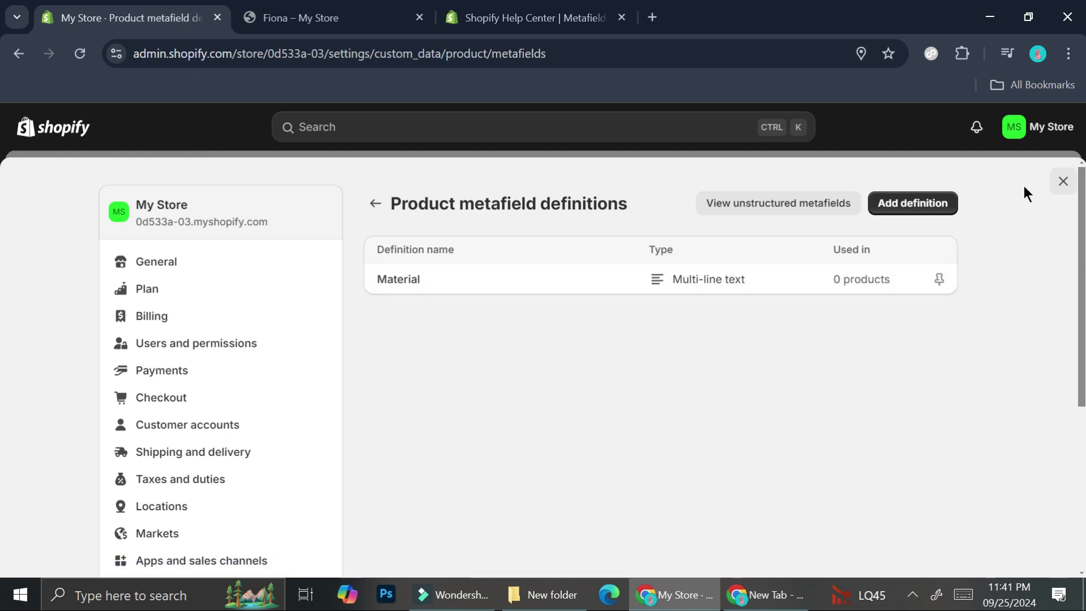
Step: Close Settings and glance at the Fiona storefront tab before returning to Amora's admin page
left_click(1062, 182)
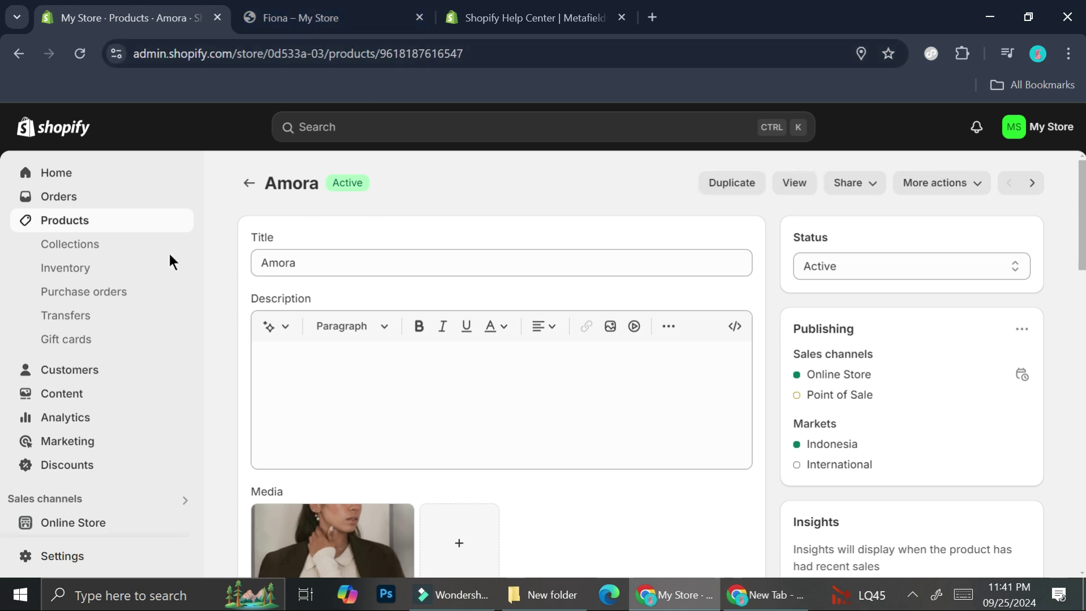
left_click(277, 7)
left_click(125, 18)
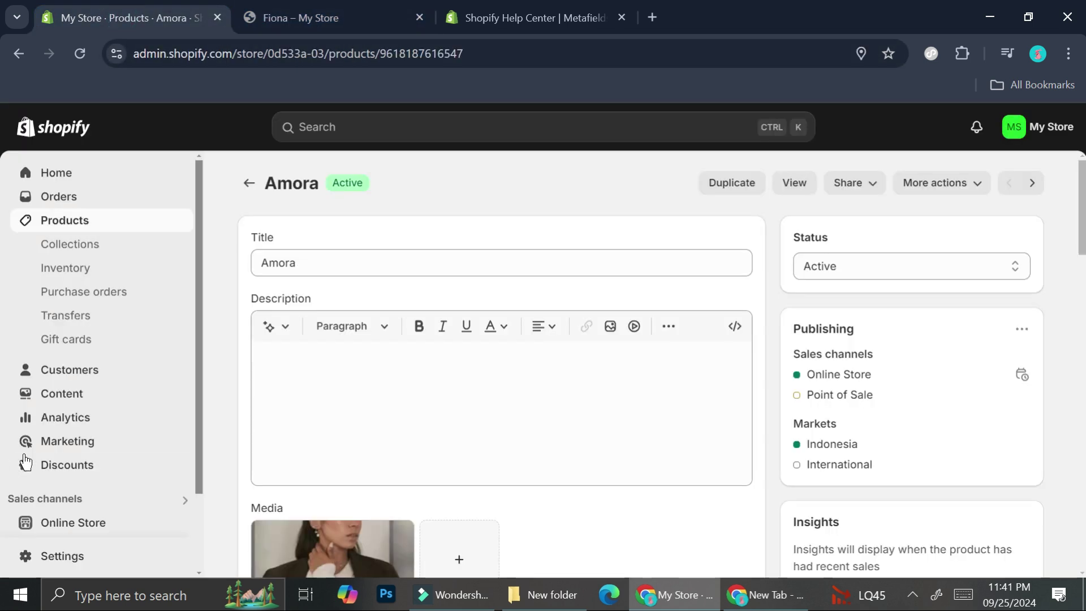
scroll(25, 462, "down", 2)
Step: Customize the Craft theme and switch the editor to the Default product template
left_click(145, 422)
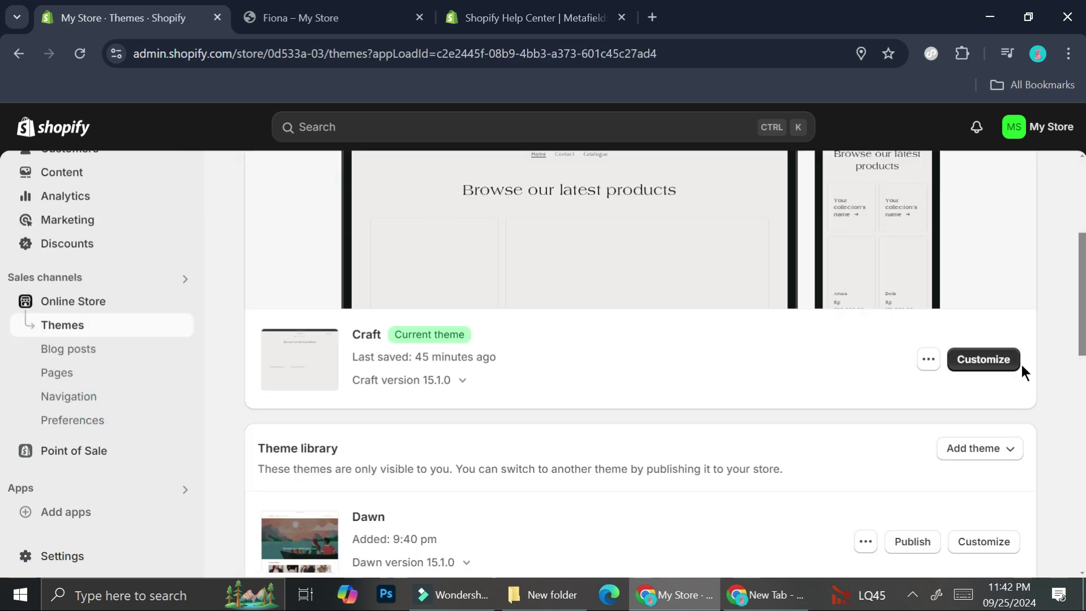
left_click(981, 359)
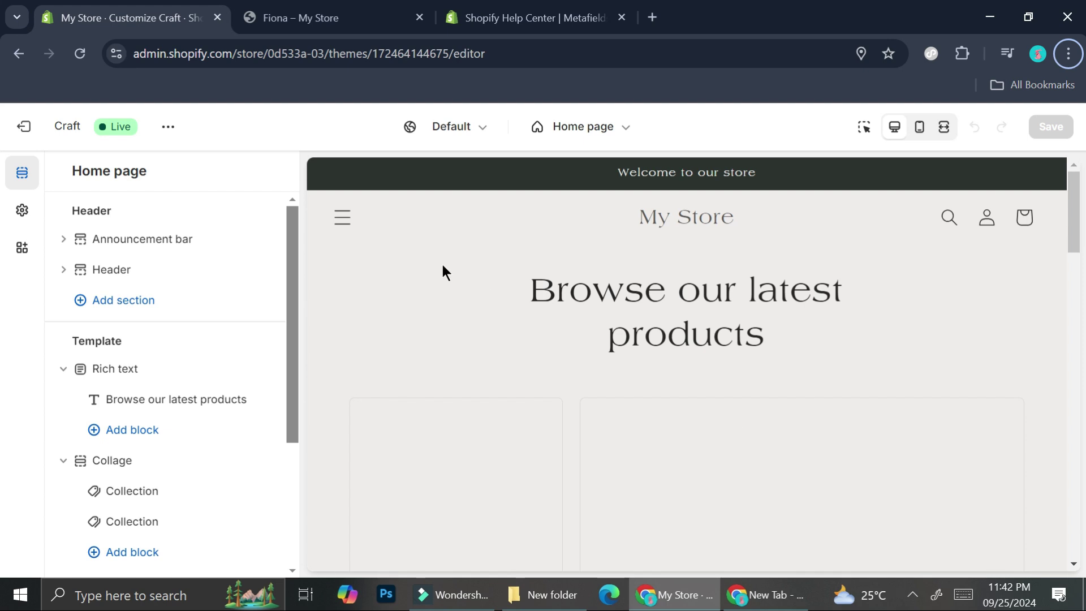
left_click(567, 132)
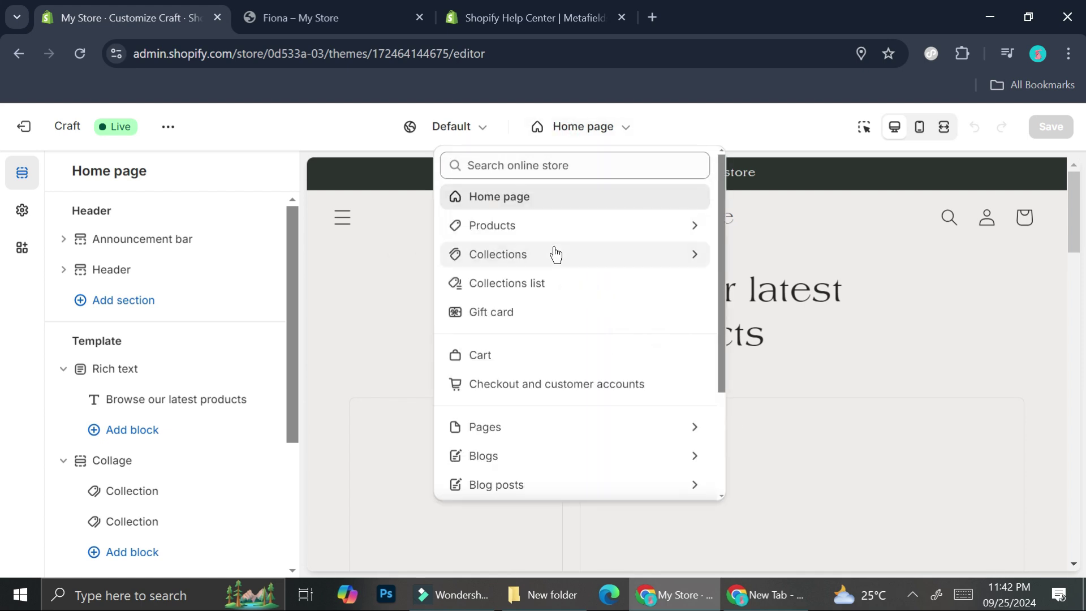
left_click(581, 226)
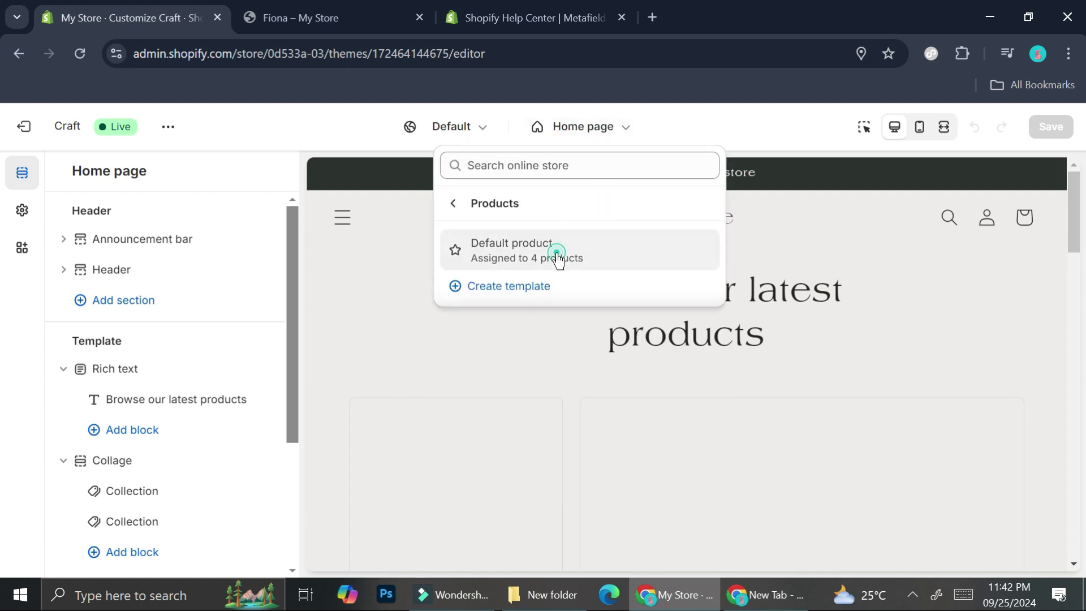
left_click(557, 251)
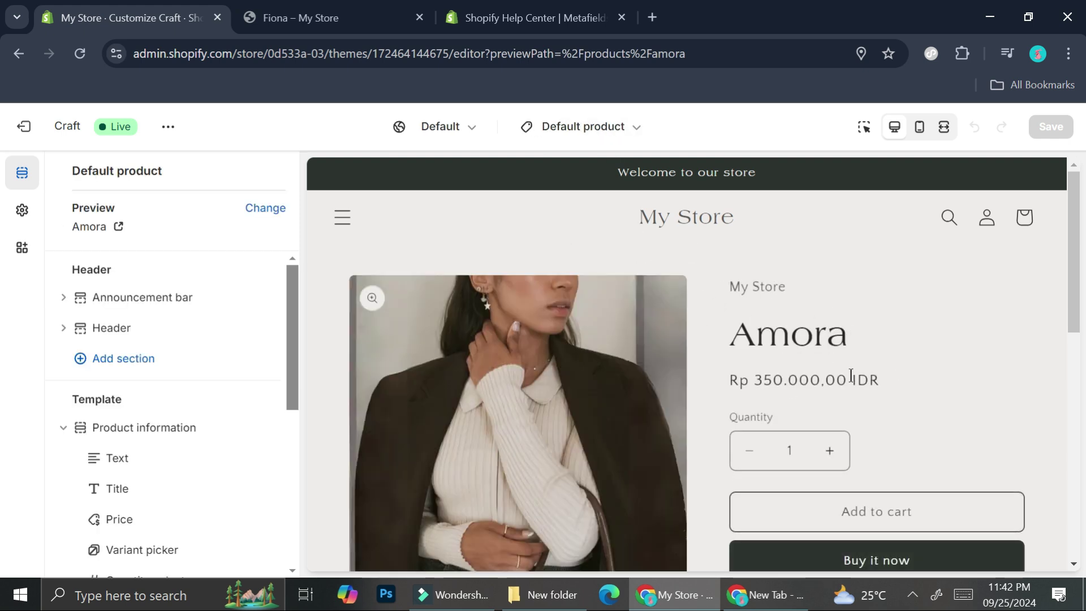
Step: Add a Collapsible row block under Product information
scroll(802, 366, "down", 5)
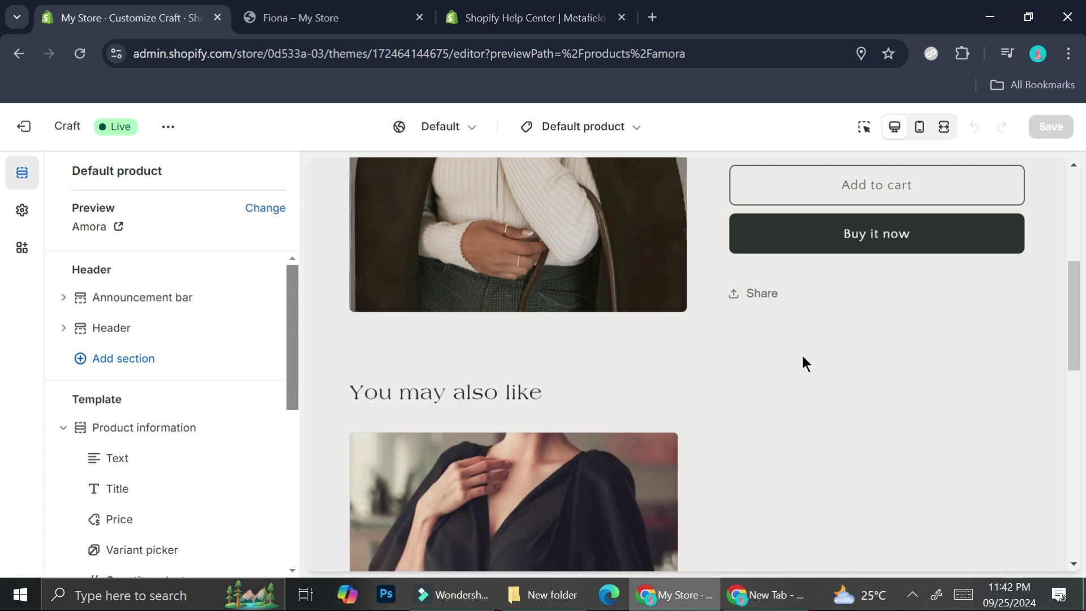
scroll(786, 355, "down", 3)
scroll(586, 418, "up", 4)
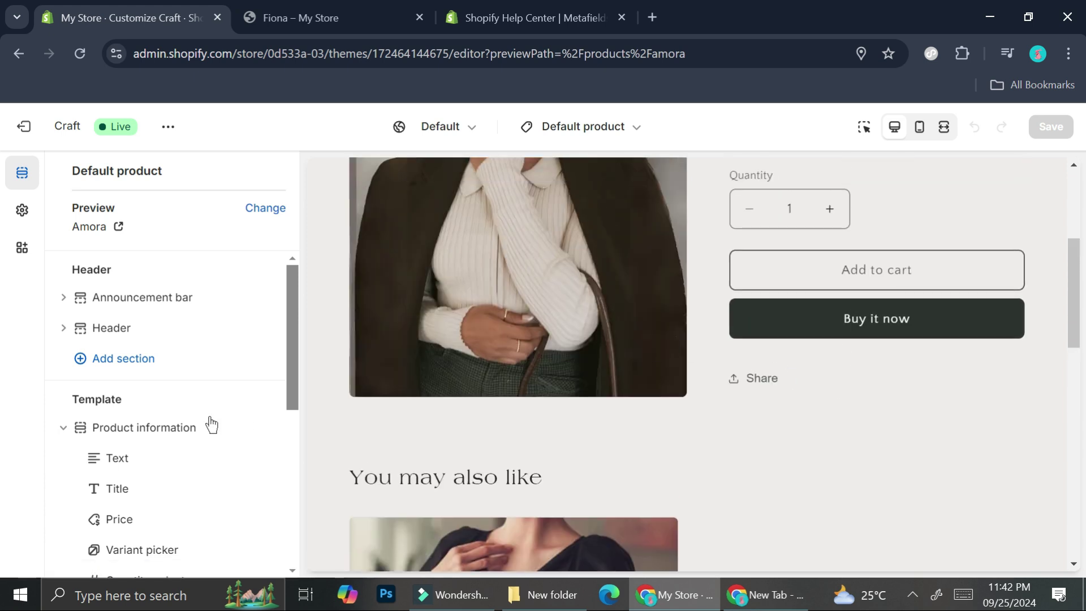
scroll(179, 444, "down", 5)
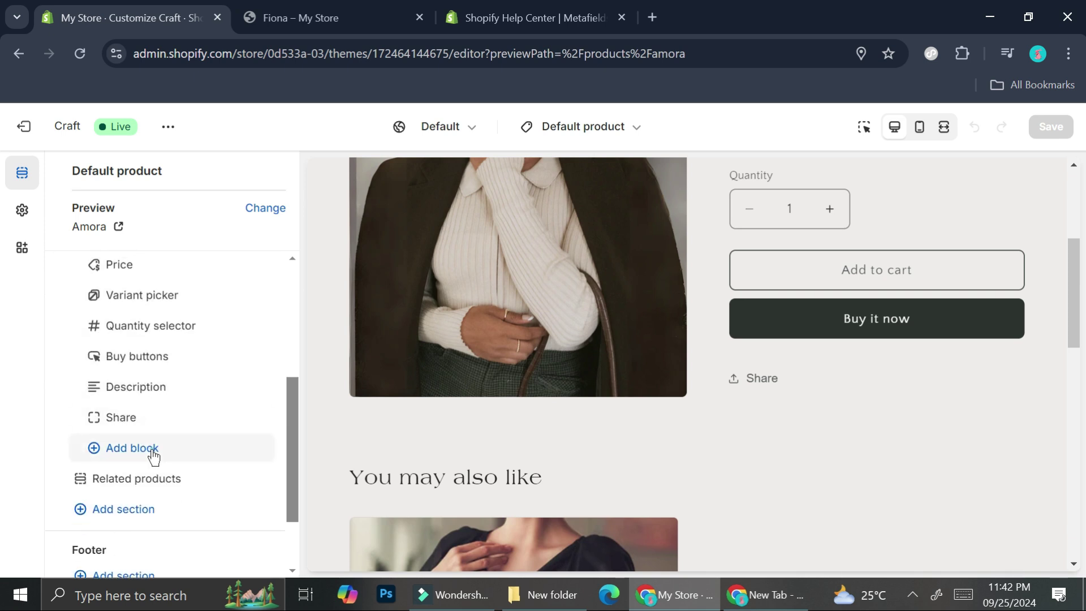
left_click(151, 450)
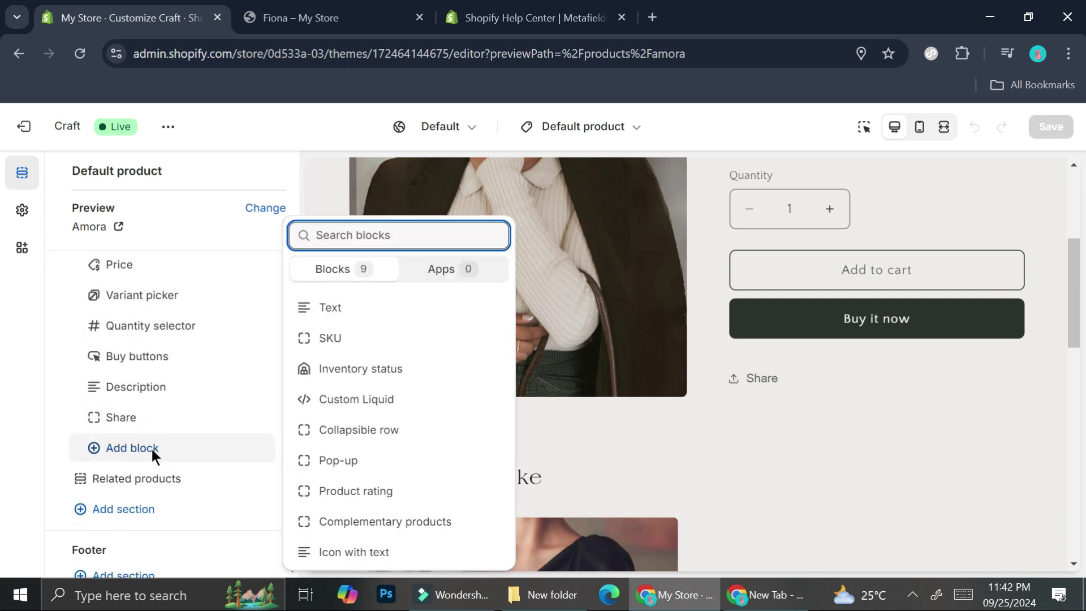
left_click(409, 439)
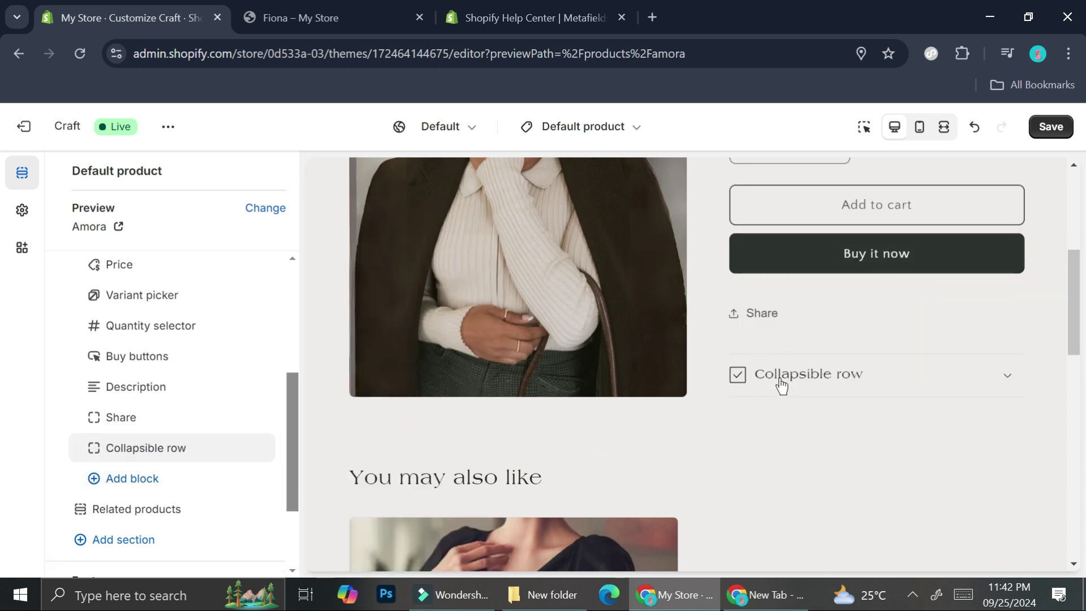
Step: Test the new row in the preview and move the Collapsible row block above Share
left_click(732, 378)
left_click(737, 380)
left_click(1006, 379)
left_click(1007, 382)
left_click(1006, 383)
left_click(1006, 386)
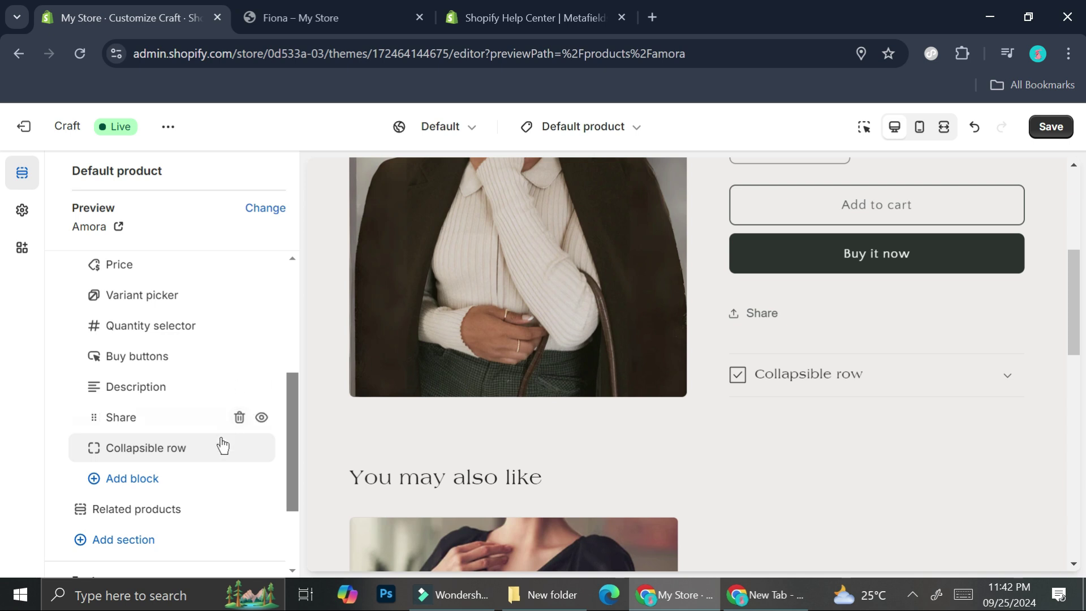
left_click(117, 446)
mouse_move(125, 417)
left_mouse_down()
mouse_move(107, 412)
mouse_move(97, 426)
mouse_move(107, 419)
left_mouse_up()
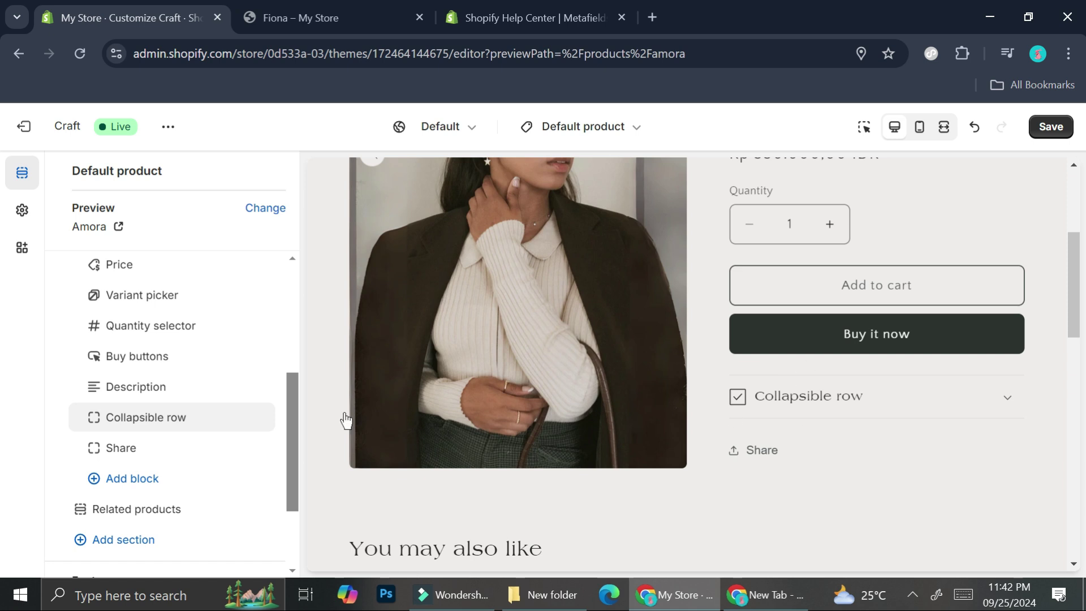
mouse_move(232, 431)
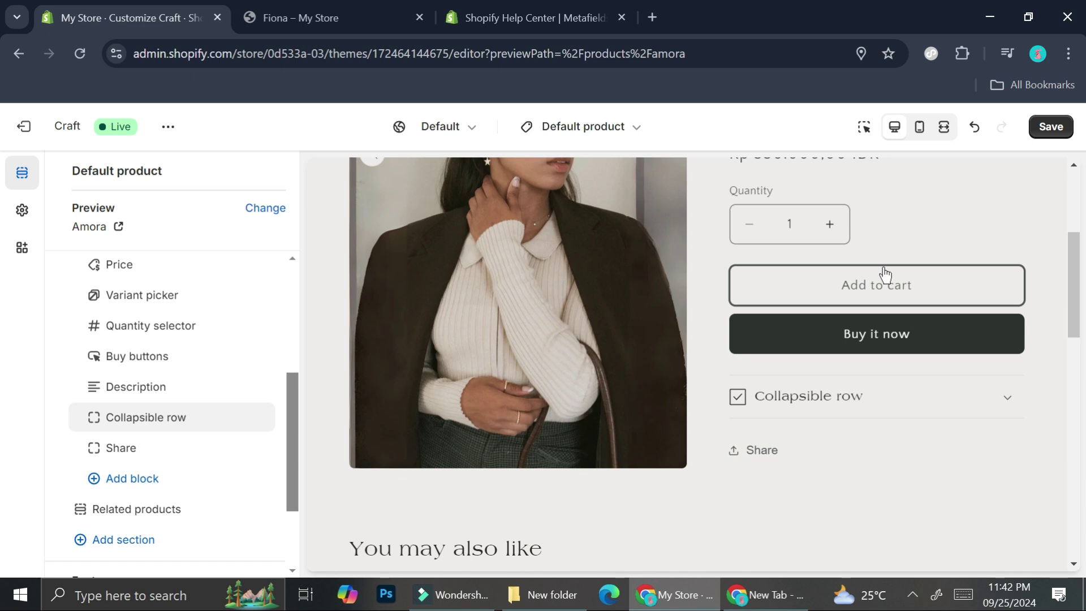
Step: Set the collapsible row's icon to Leather
left_click(836, 399)
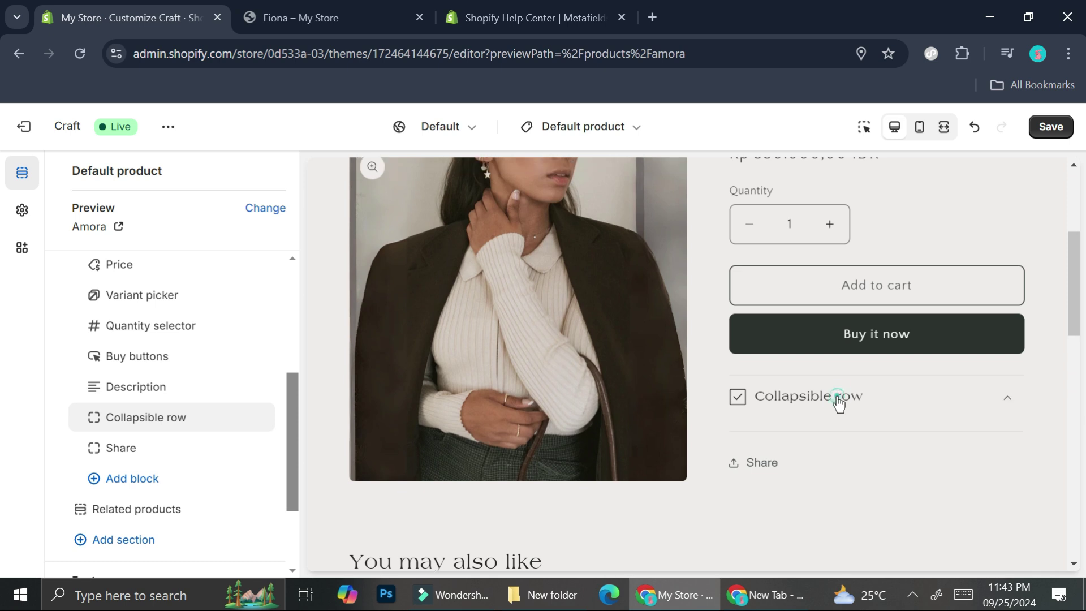
left_click(195, 417)
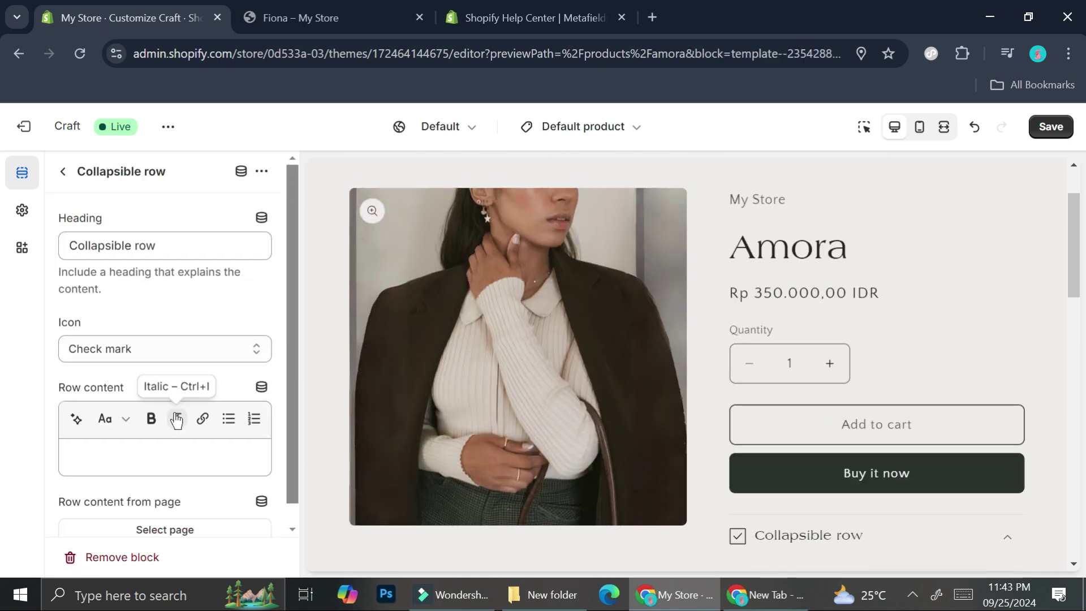
left_click(226, 347)
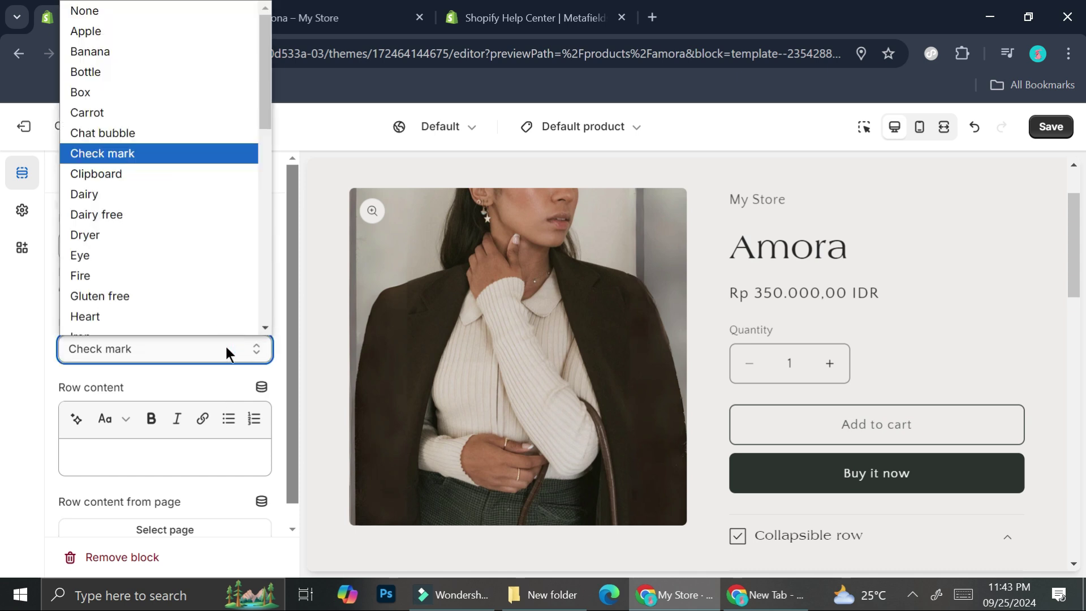
scroll(157, 262, "down", 2)
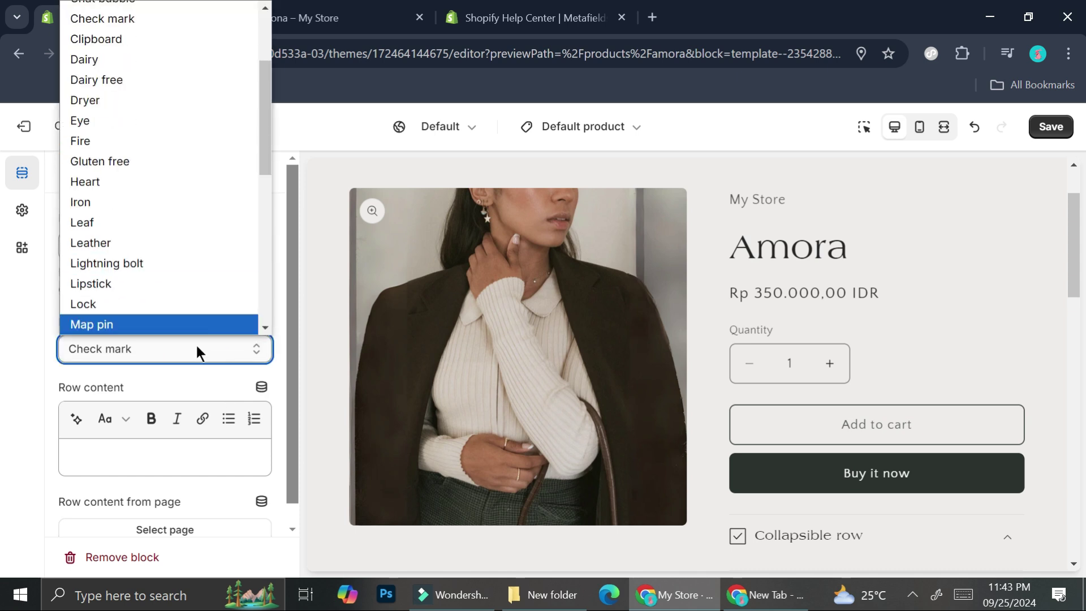
scroll(146, 41, "up", 2)
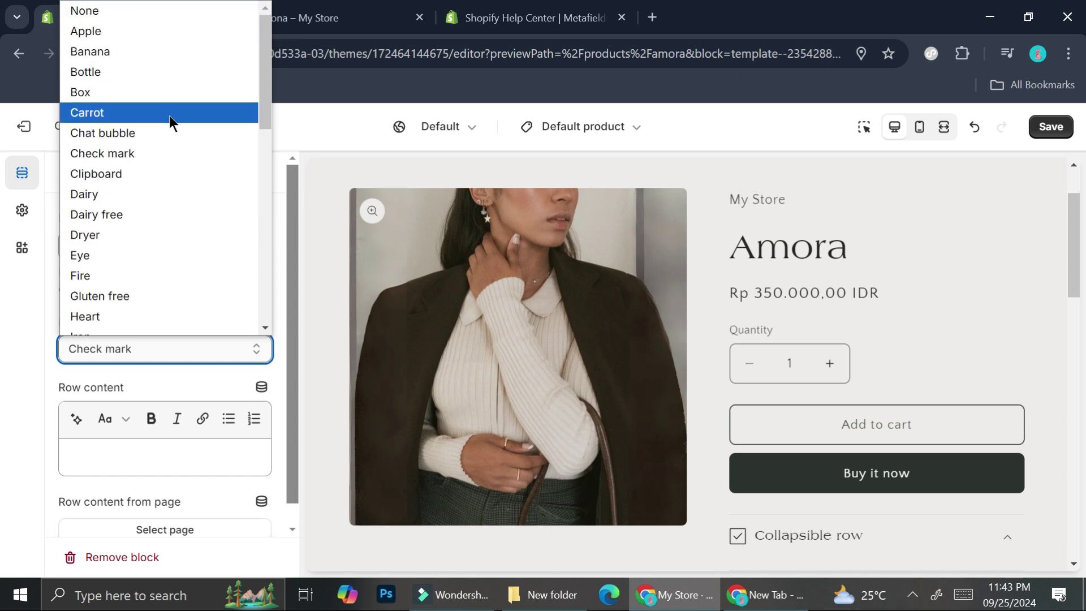
scroll(174, 228, "down", 2)
left_click(174, 229)
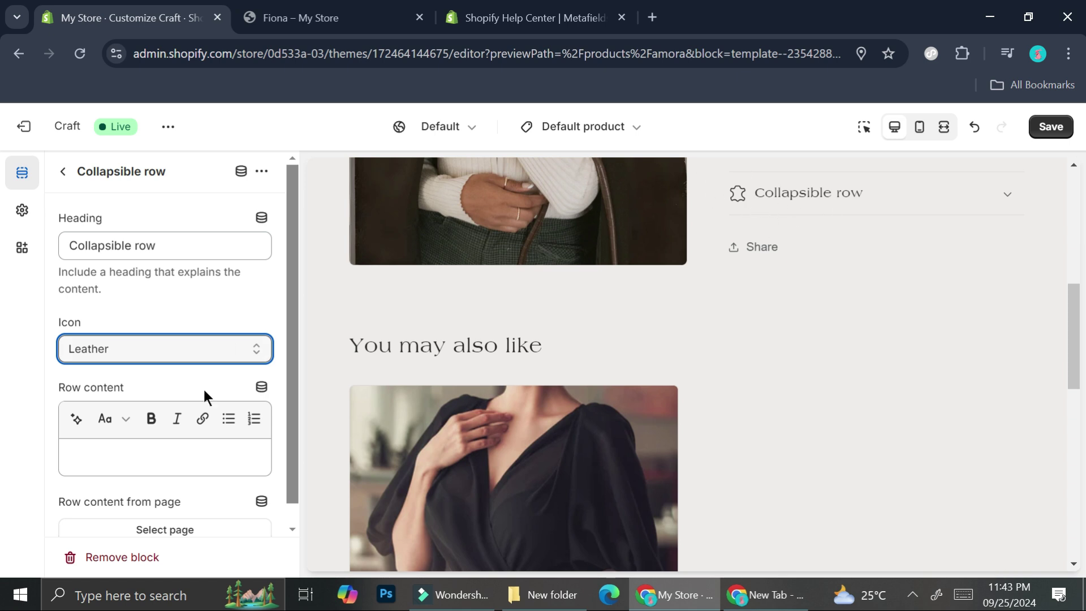
Step: Enter 'Made with 100% Milk Cotton' as the row content, save, and check the preview
scroll(150, 442, "down", 1)
left_click(148, 444)
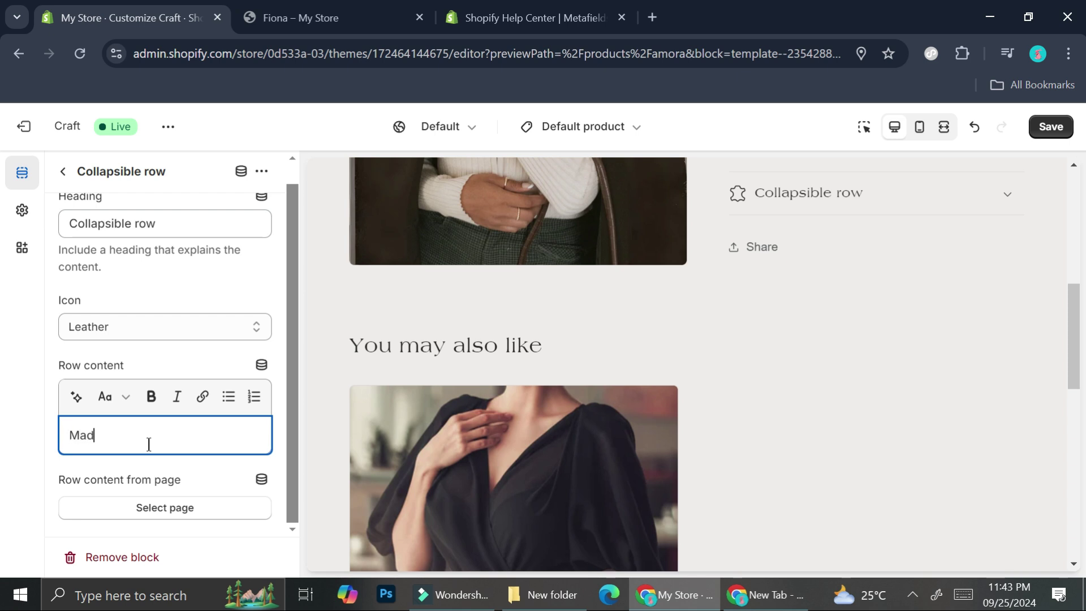
type("Made with 100")
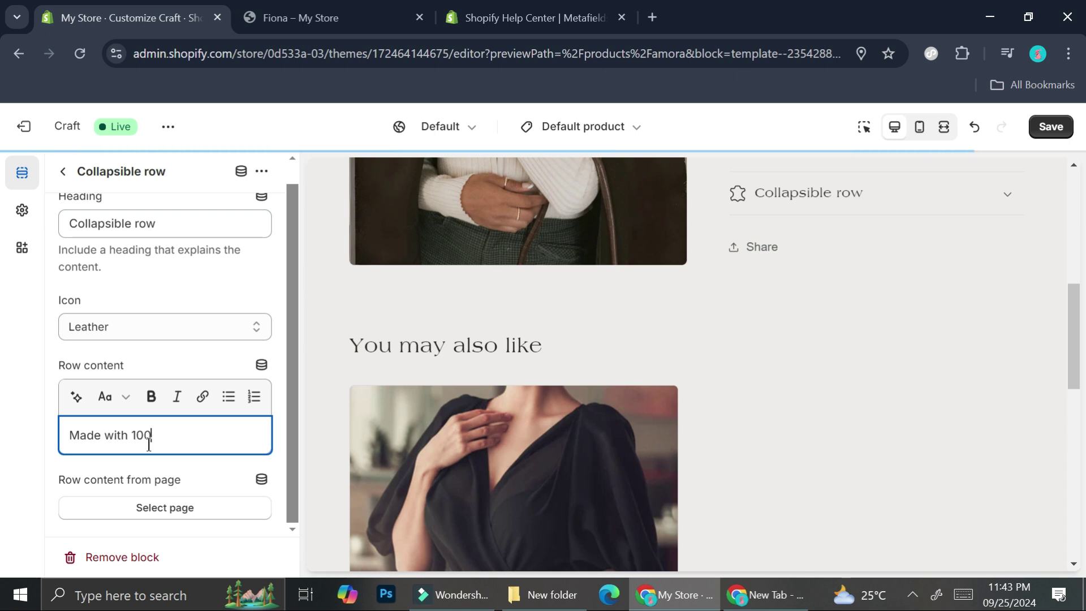
type("% Milk Cotton")
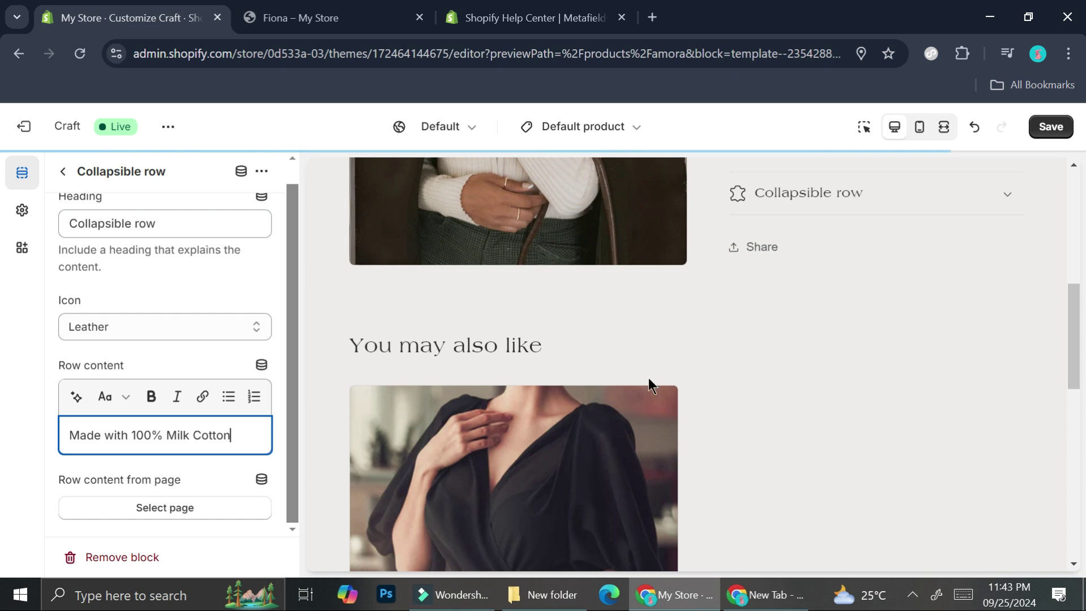
left_click(1055, 128)
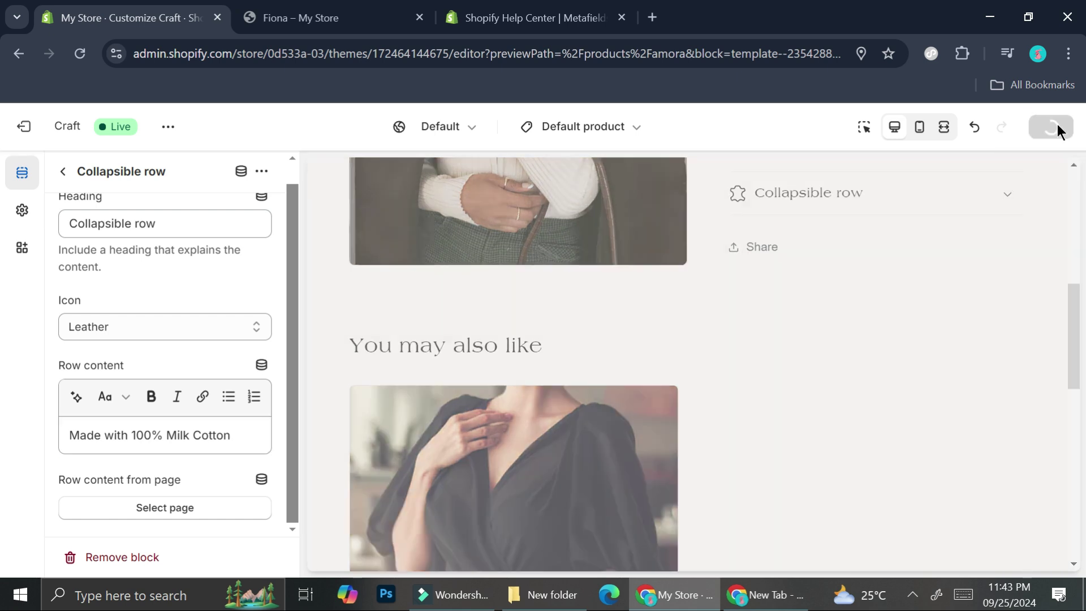
left_click(1012, 367)
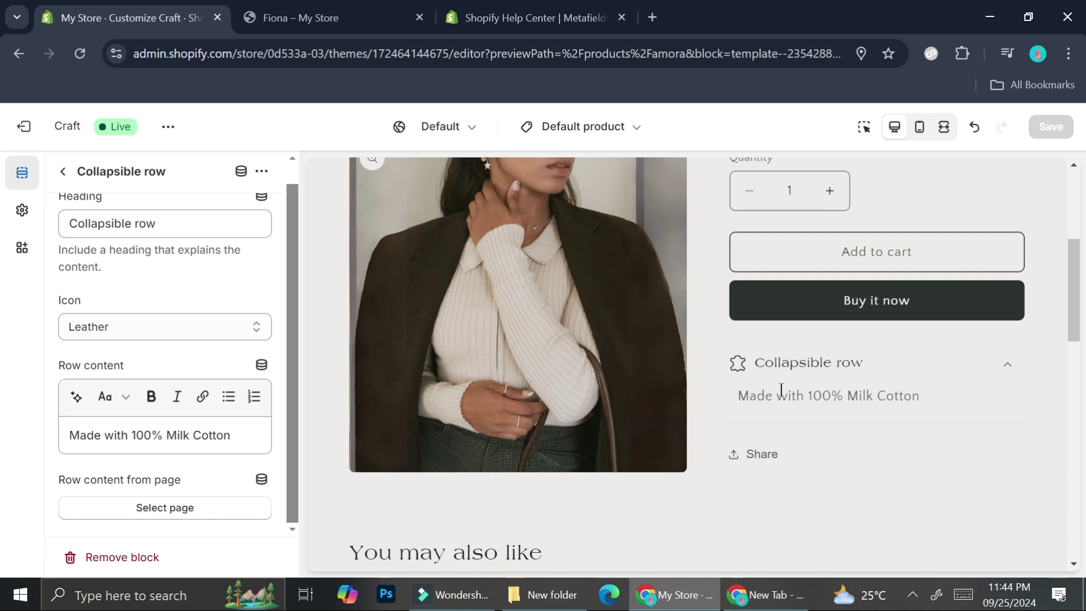
Step: Open Fiona from the recommendations and expand its collapsible row to inspect the row content
scroll(781, 389, "down", 5)
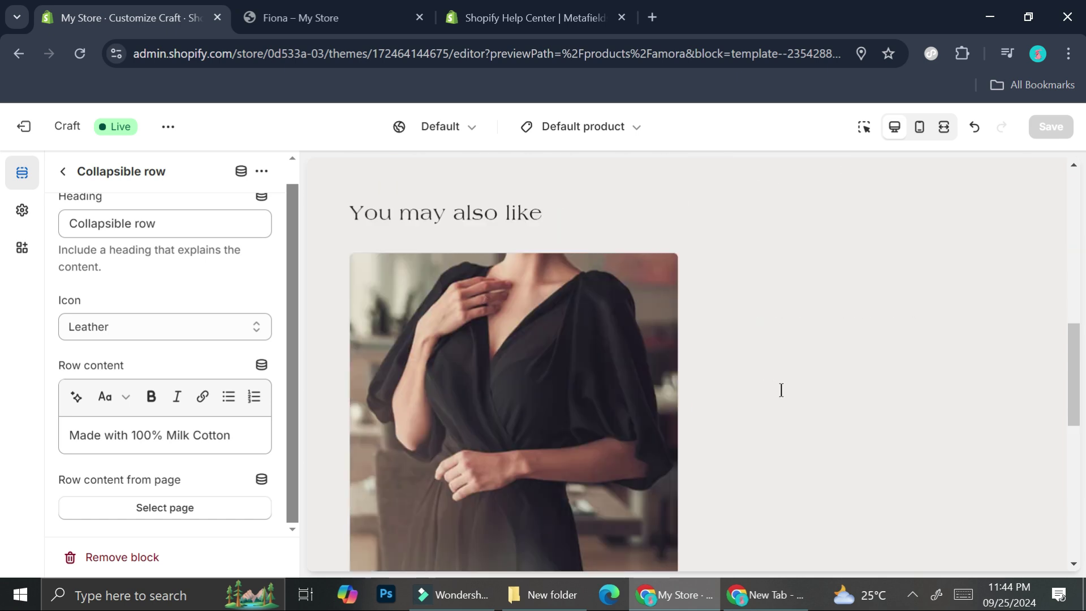
left_click(480, 357)
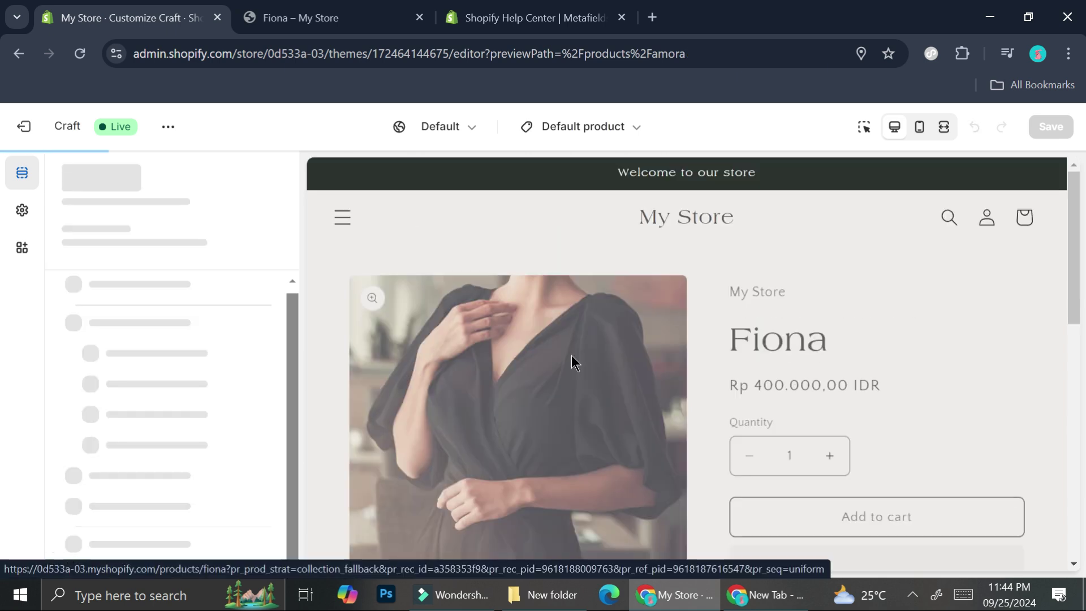
scroll(756, 382, "down", 4)
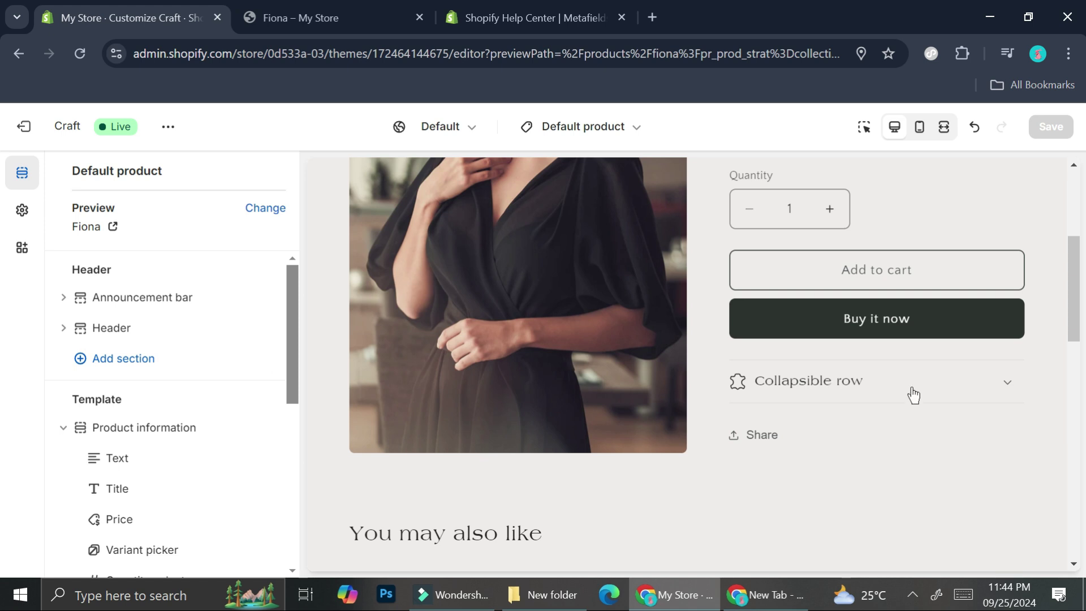
left_click(862, 387)
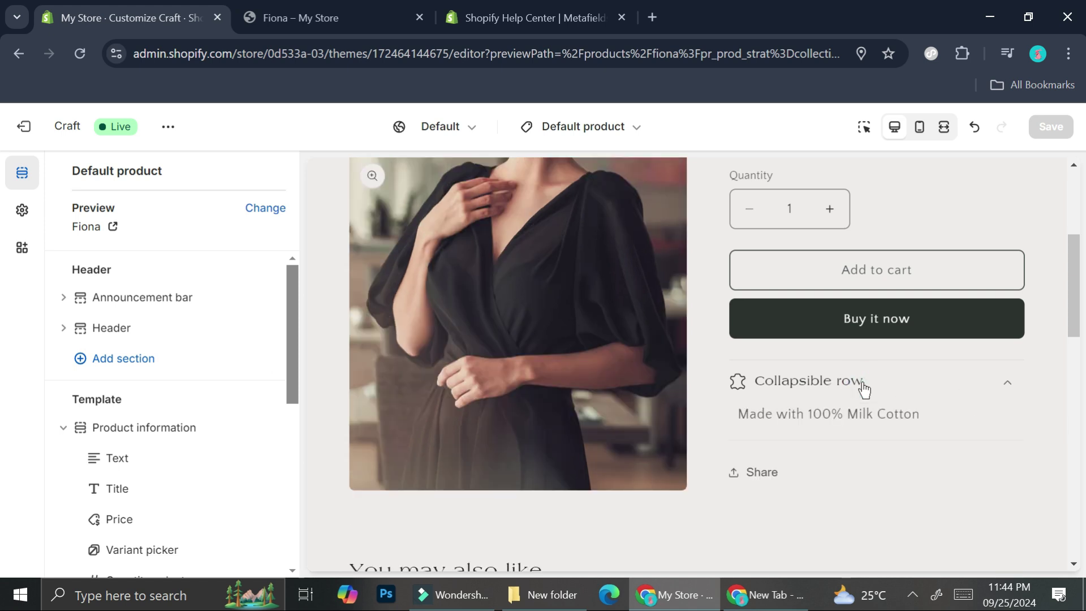
left_click(861, 384)
left_click(851, 387)
left_click_drag(956, 408, 712, 417)
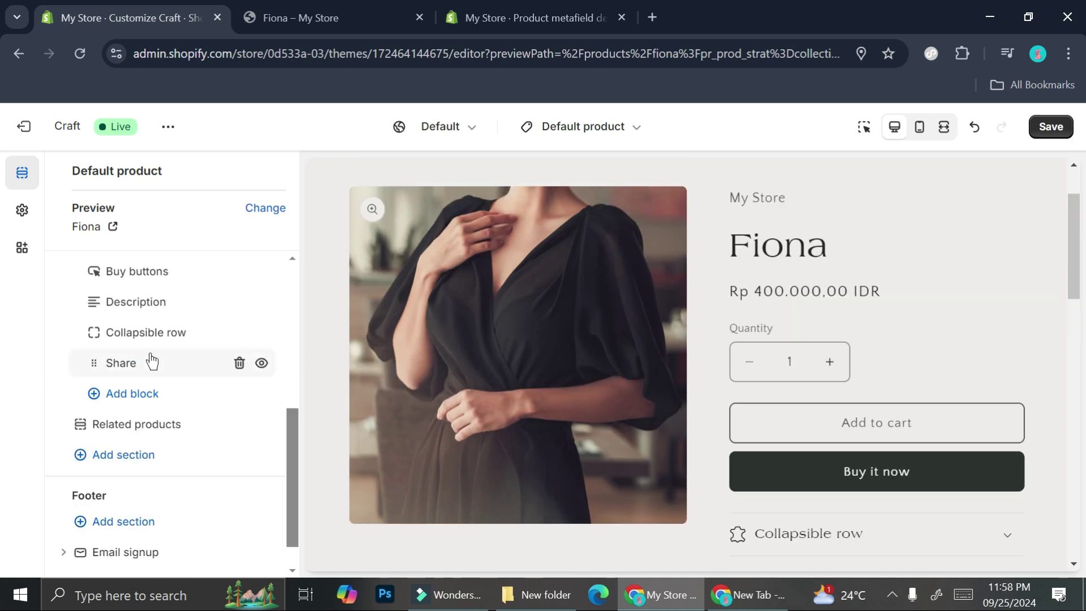
Step: Replace the Collapsible row block's heading text with 'Material'
left_click(155, 341)
left_click(156, 334)
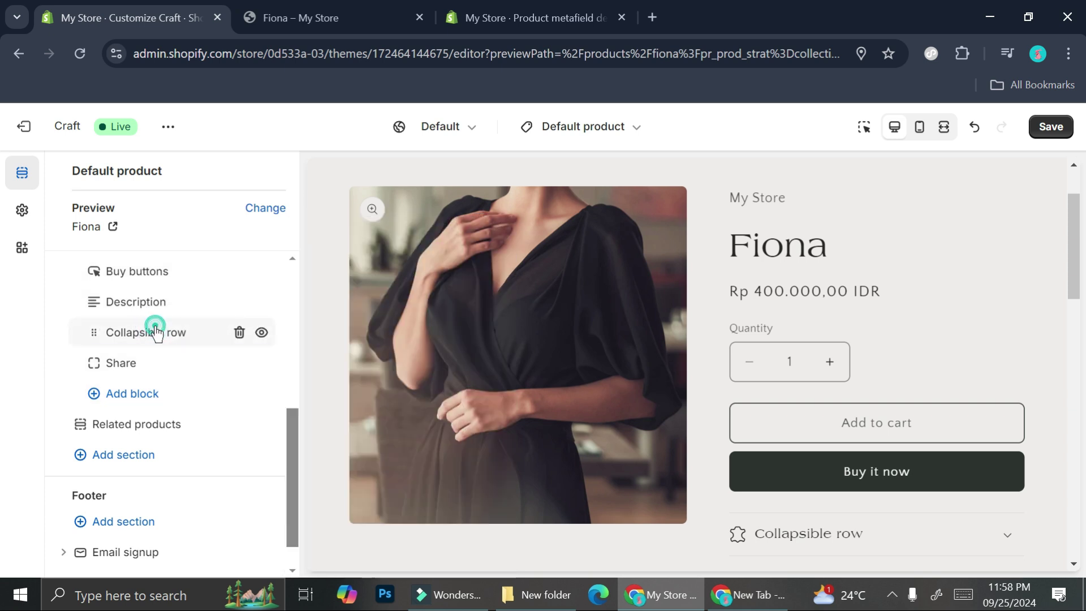
left_click_drag(192, 245, 66, 249)
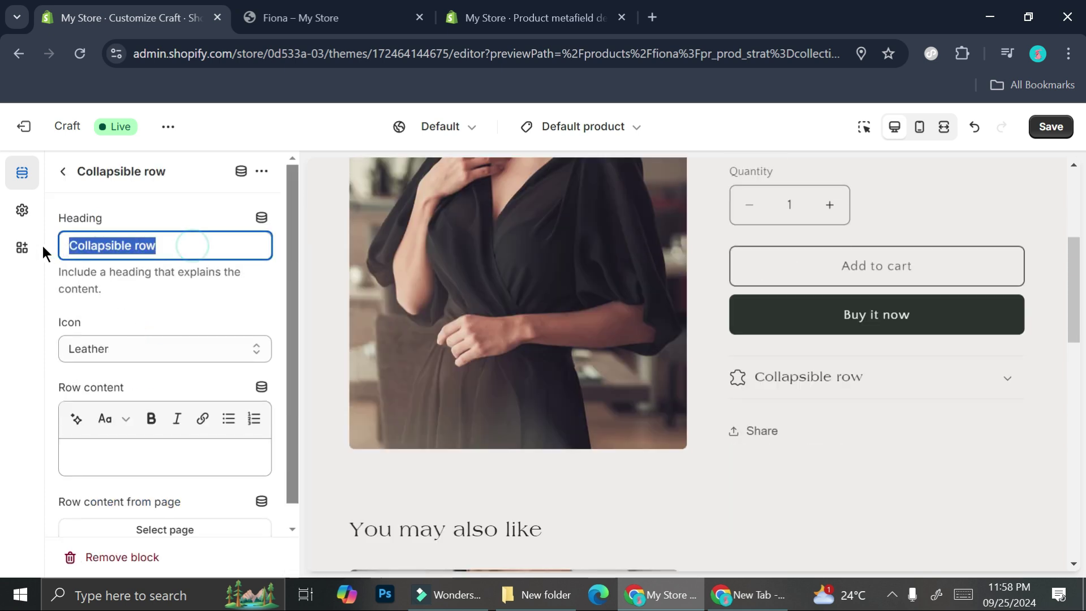
type("M")
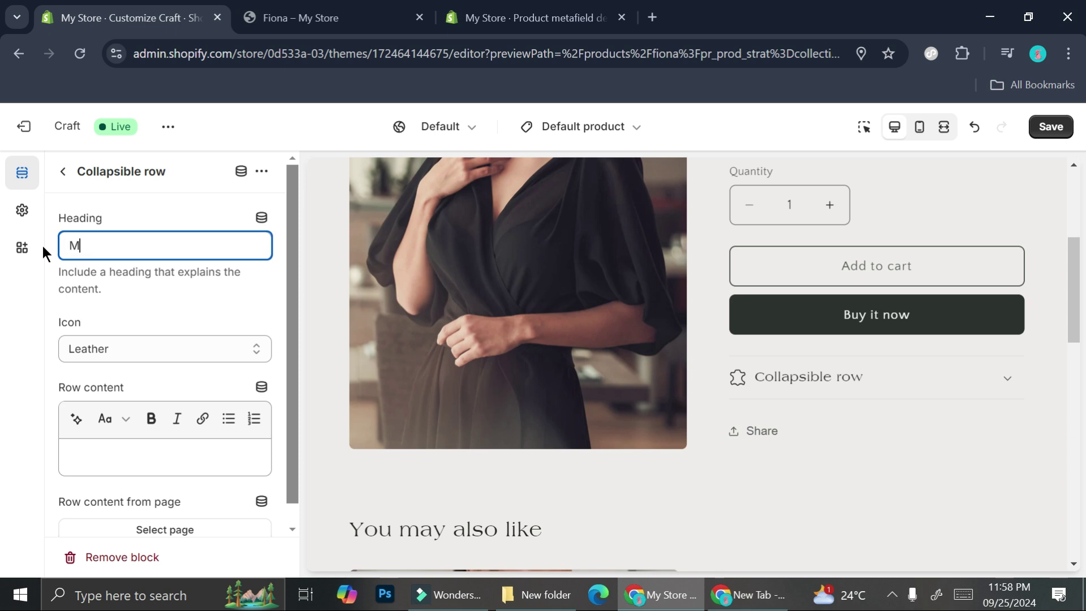
type("ateri")
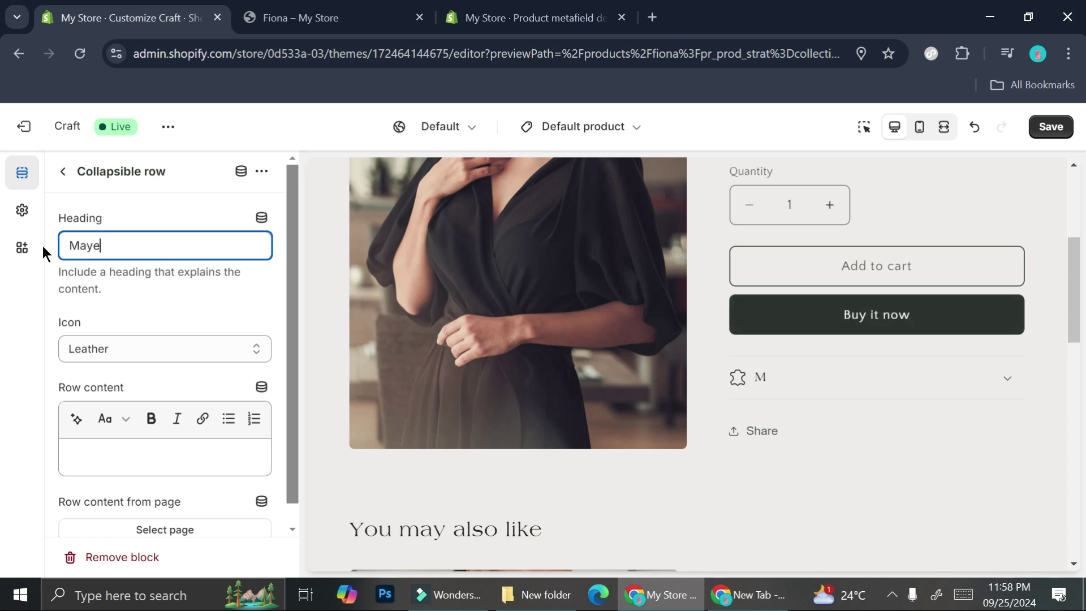
type("al")
Step: Edit the row content and save the theme changes
left_click(189, 457)
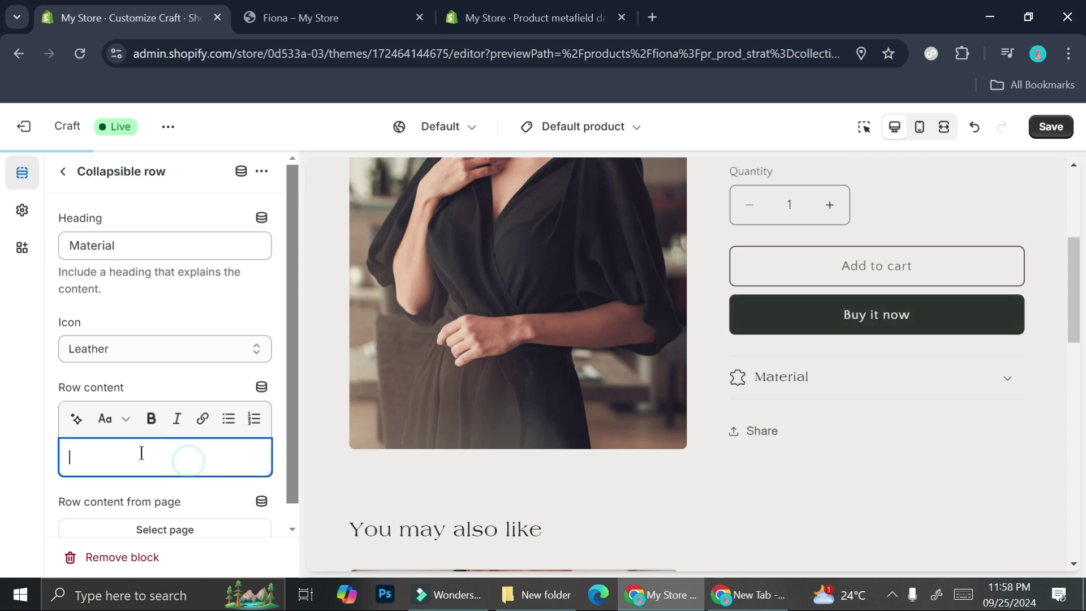
scroll(164, 419, "down", 1)
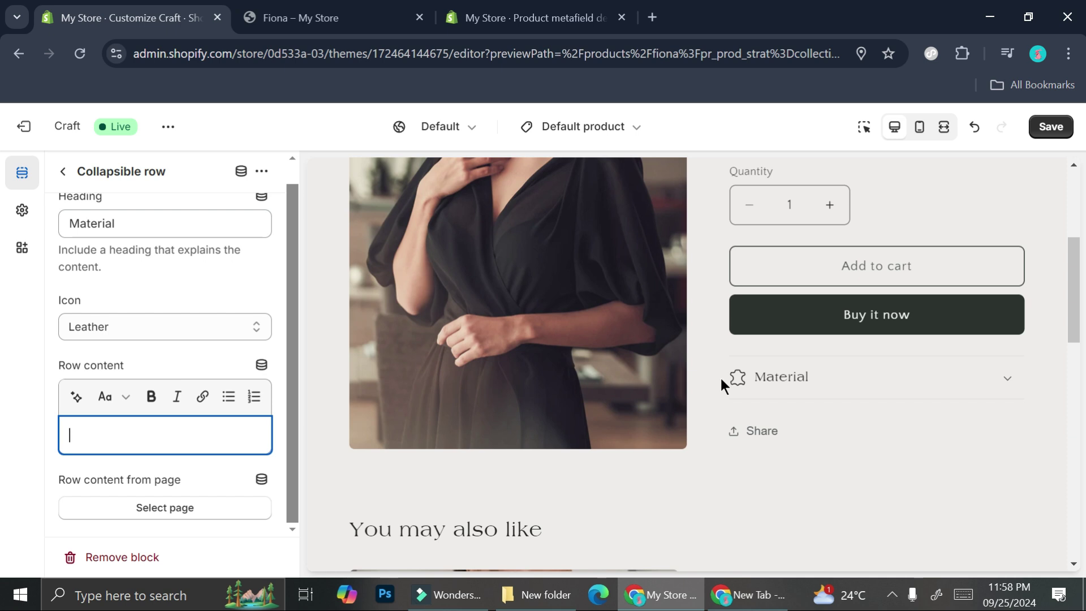
left_click(1048, 126)
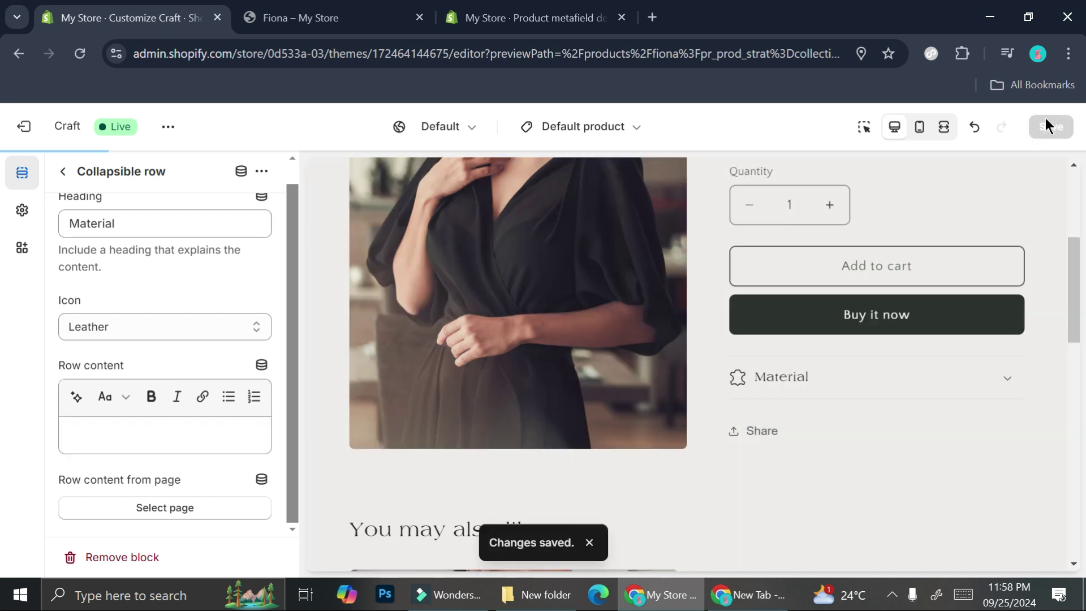
Step: Exit the theme editor, open Amora from Products, and scroll down to its Product metafields
left_click(25, 128)
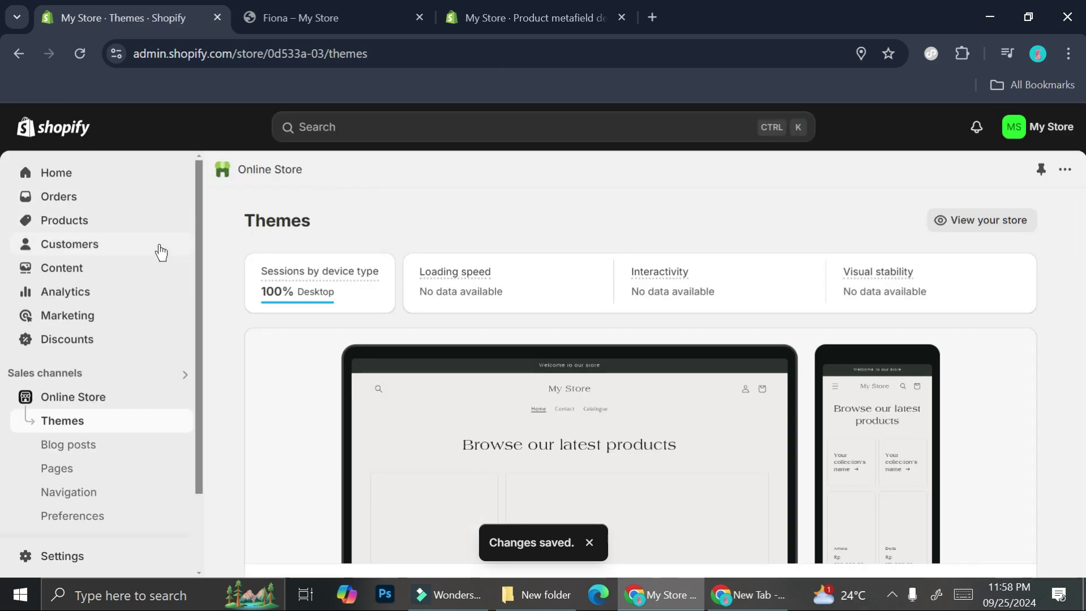
left_click(106, 220)
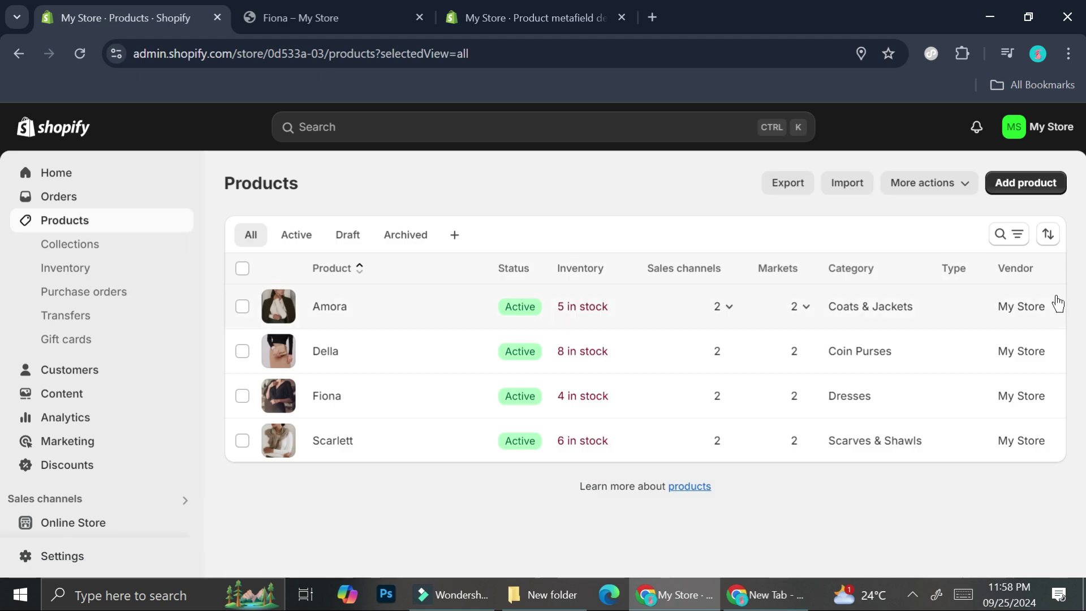
left_click(343, 305)
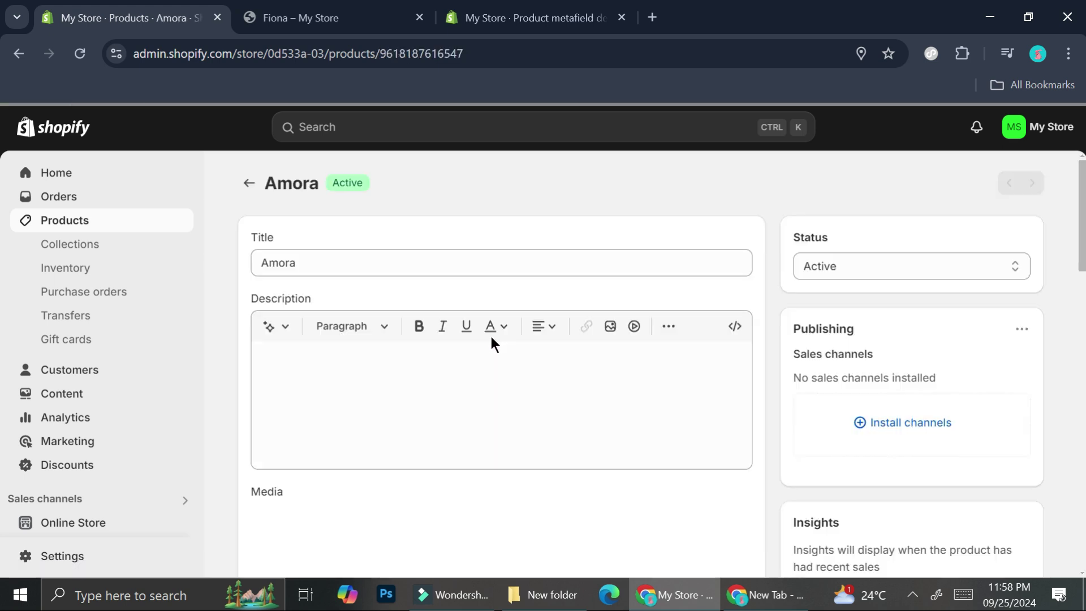
scroll(527, 385, "down", 4)
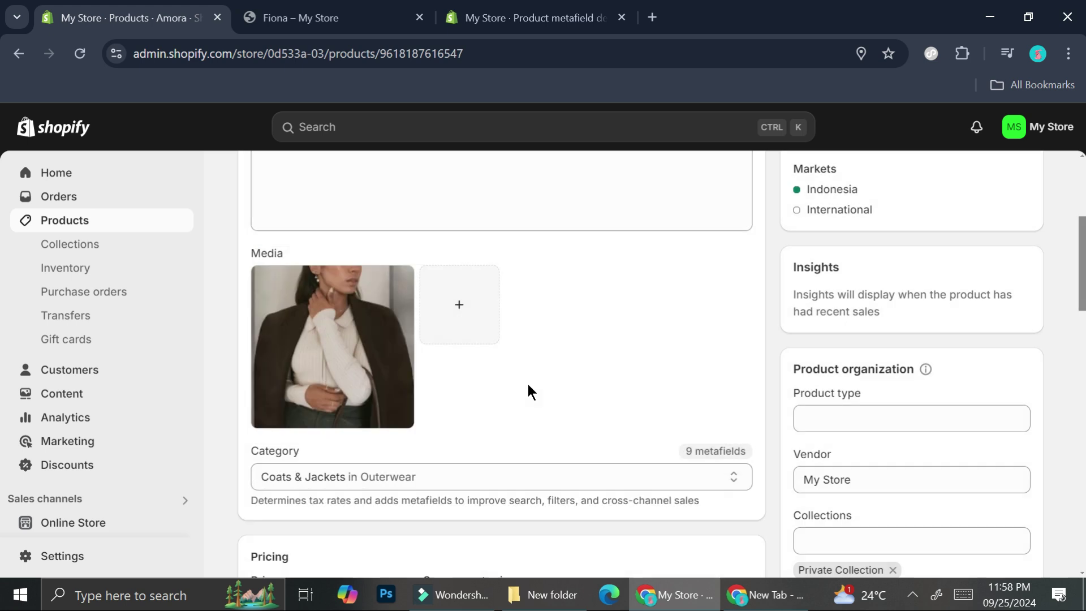
scroll(560, 420, "down", 7)
scroll(562, 425, "down", 12)
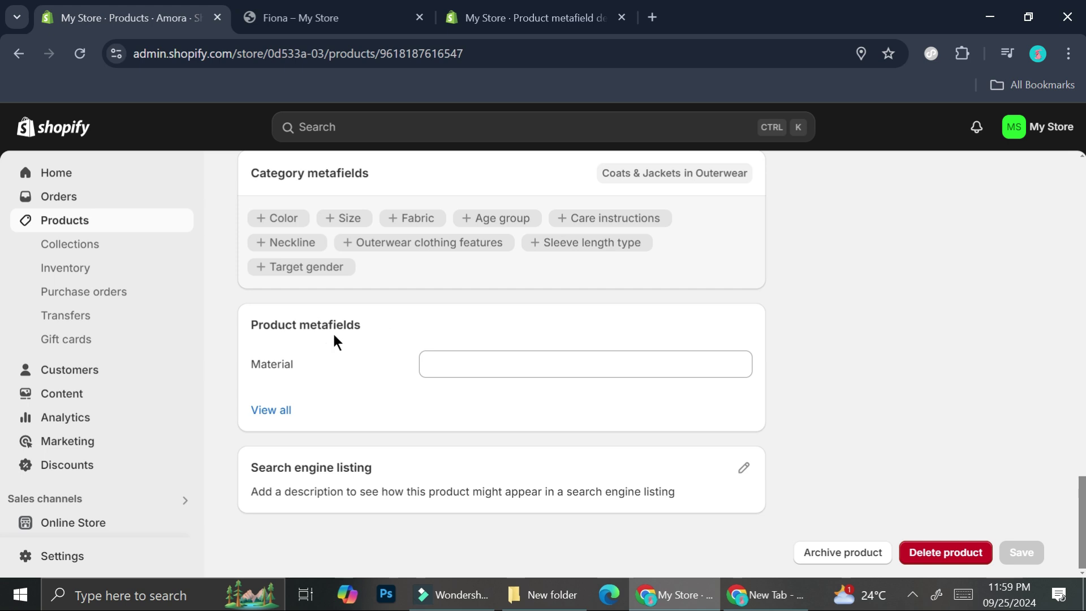
Step: Fill Amora's Material metafield with 'Made with 100% Cotton Milm Yarn' and save the product
left_click(506, 360)
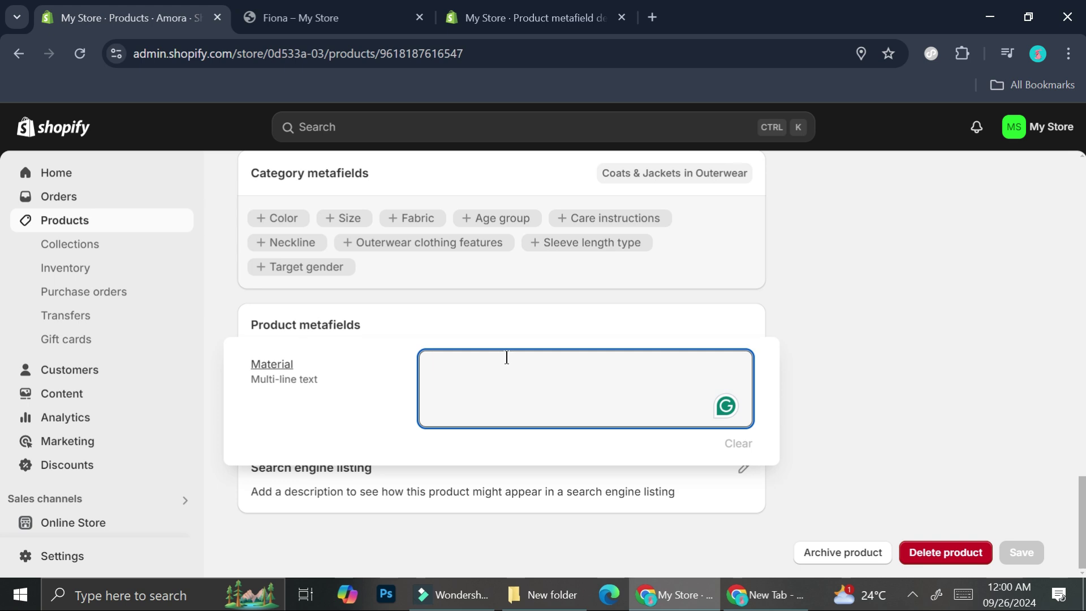
type("Made wit")
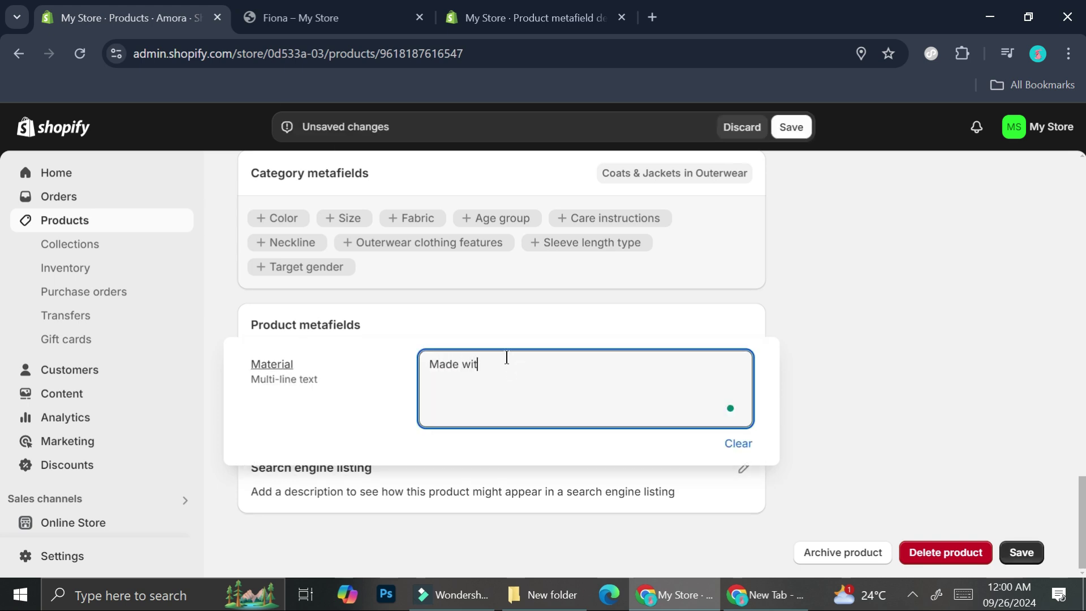
type("h 100% Cotton Milm Yarn")
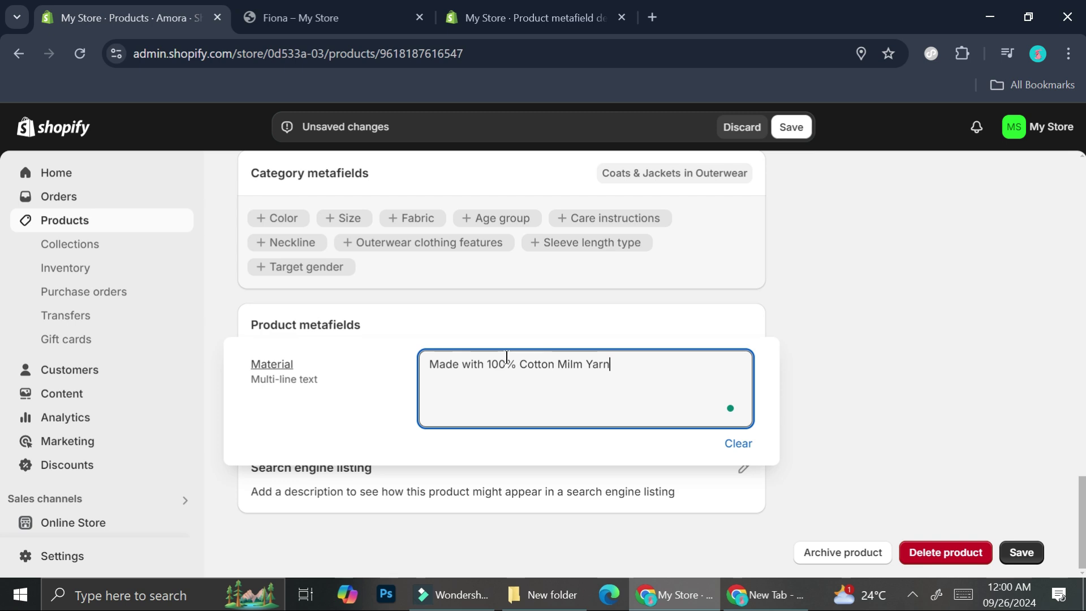
left_click(836, 421)
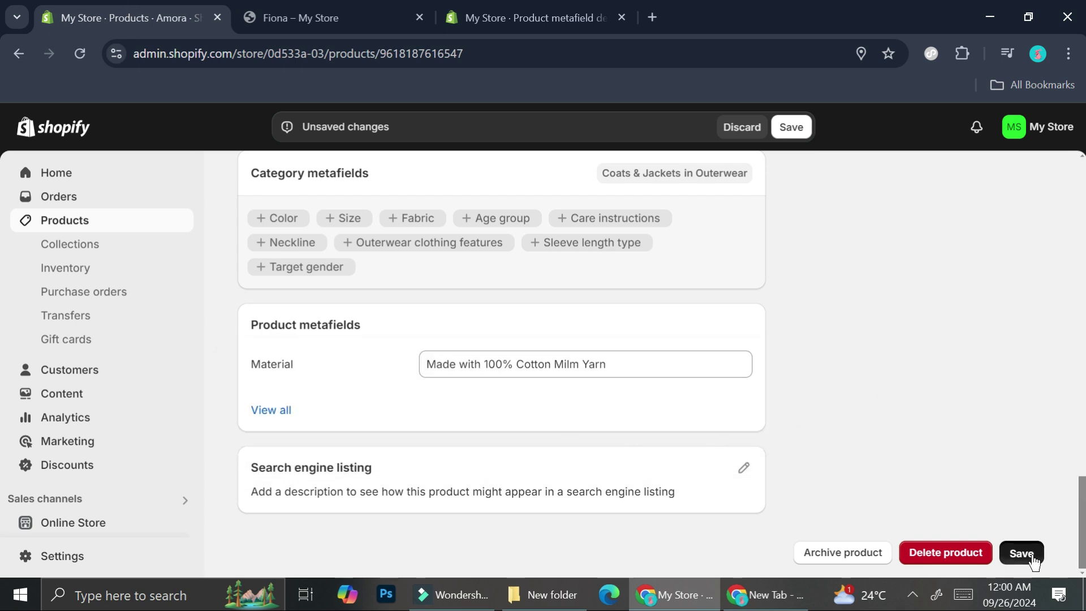
left_click(1021, 553)
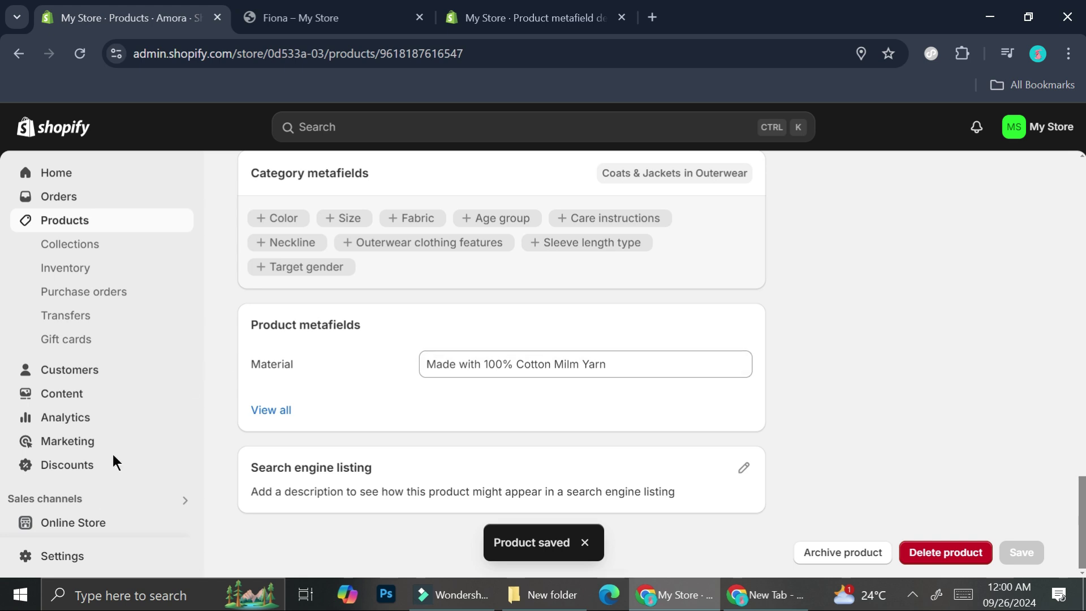
Step: Go to Settings > Custom data > Products and toggle Material's pin off and back on
left_click(87, 551)
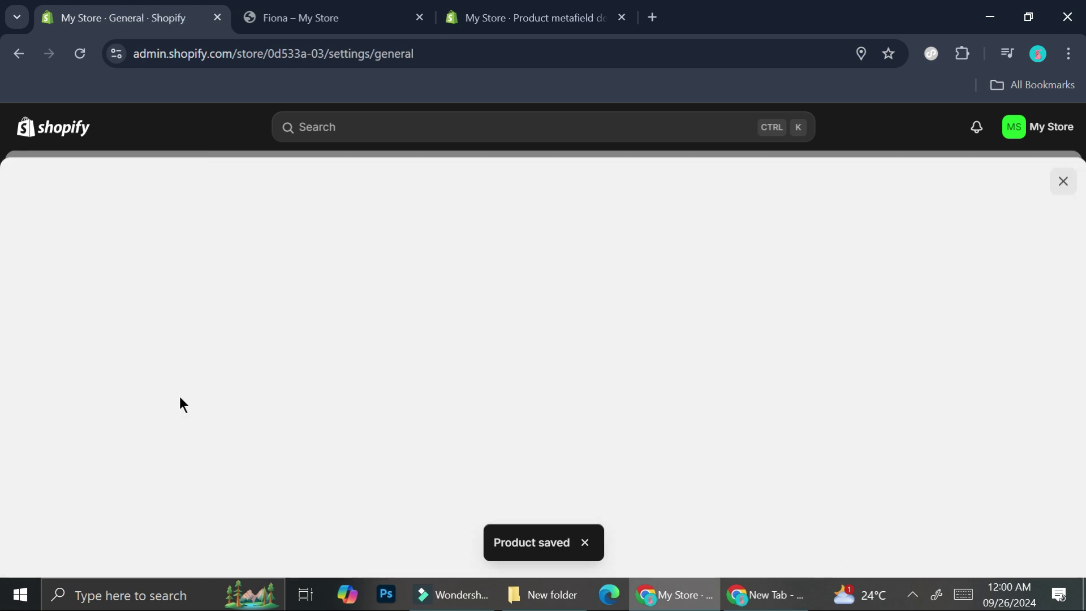
scroll(214, 460, "down", 5)
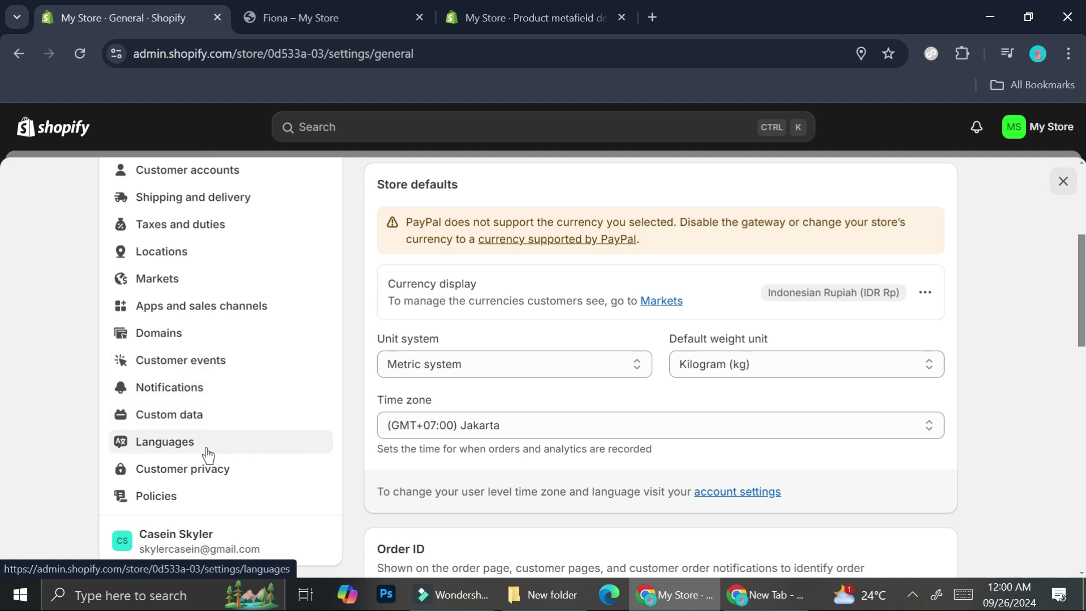
left_click(206, 429)
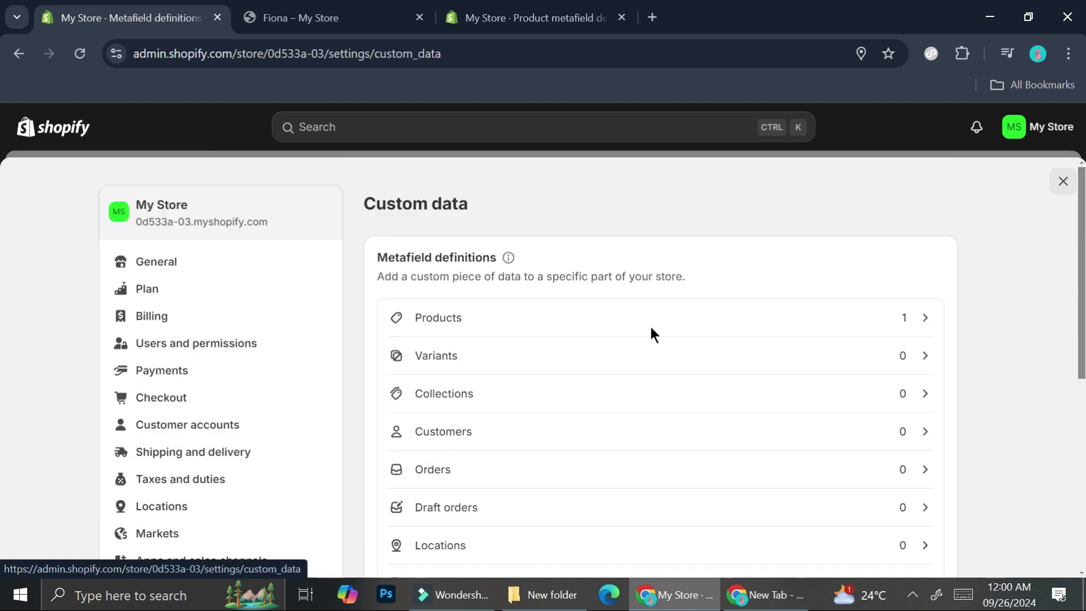
left_click(492, 322)
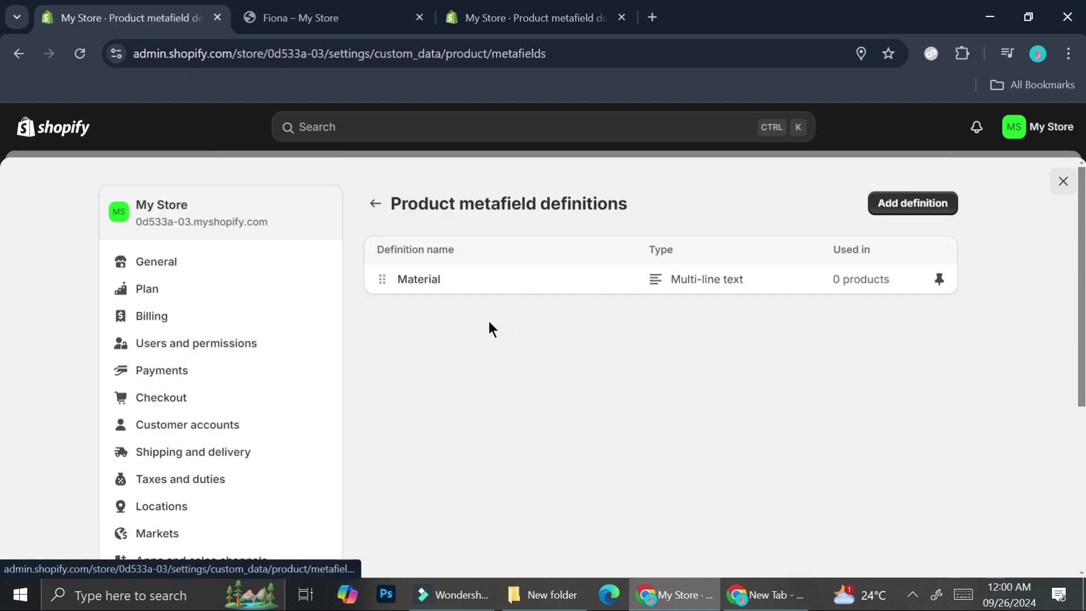
left_click(938, 286)
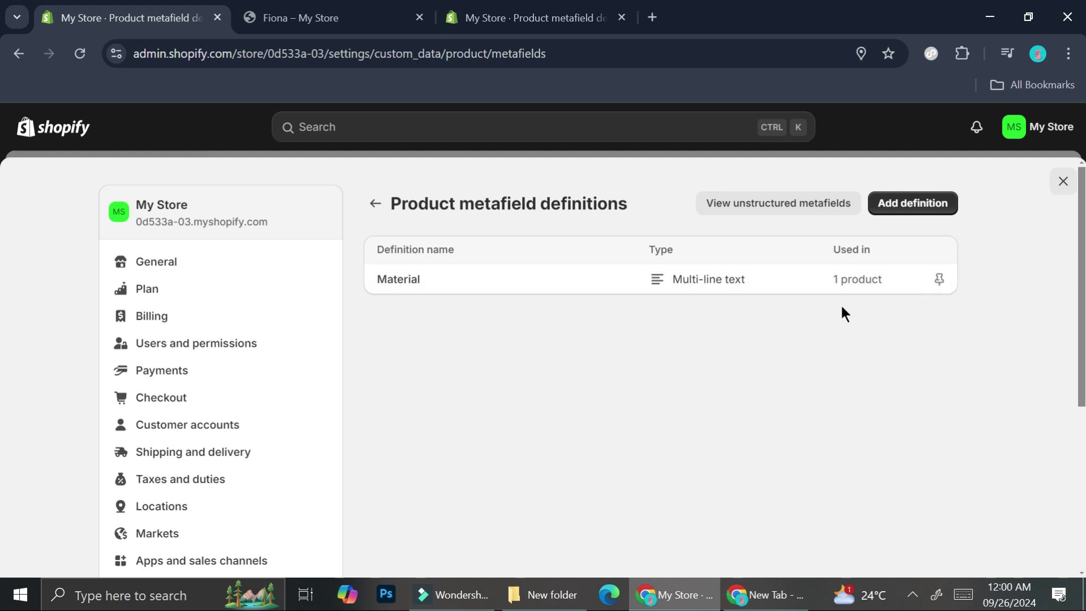
left_click(939, 283)
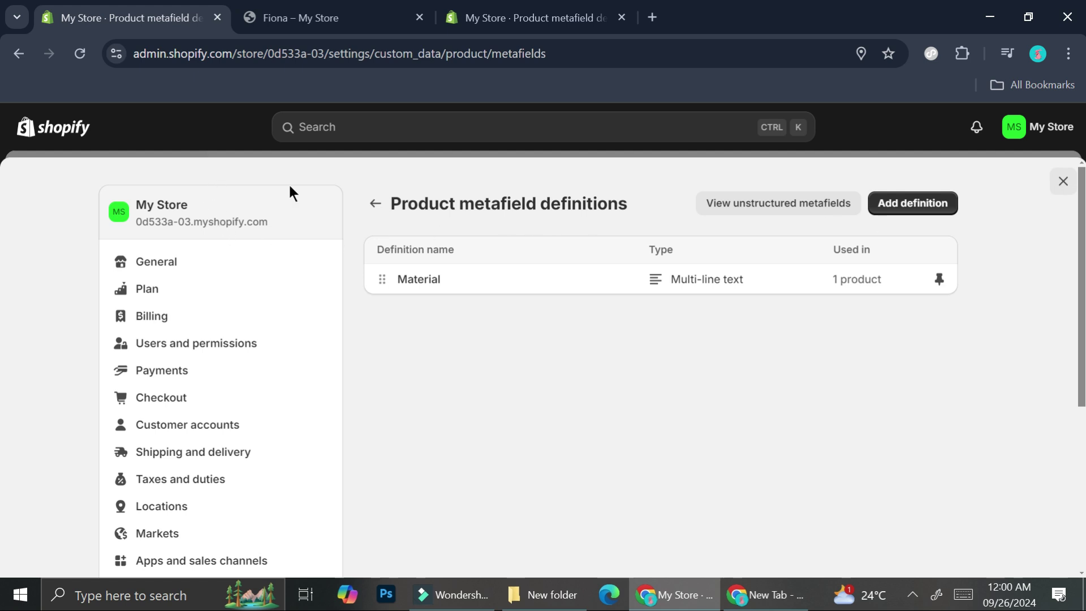
Step: Return to Amora, select its Material description text, then go back to the Products list
left_click(1063, 182)
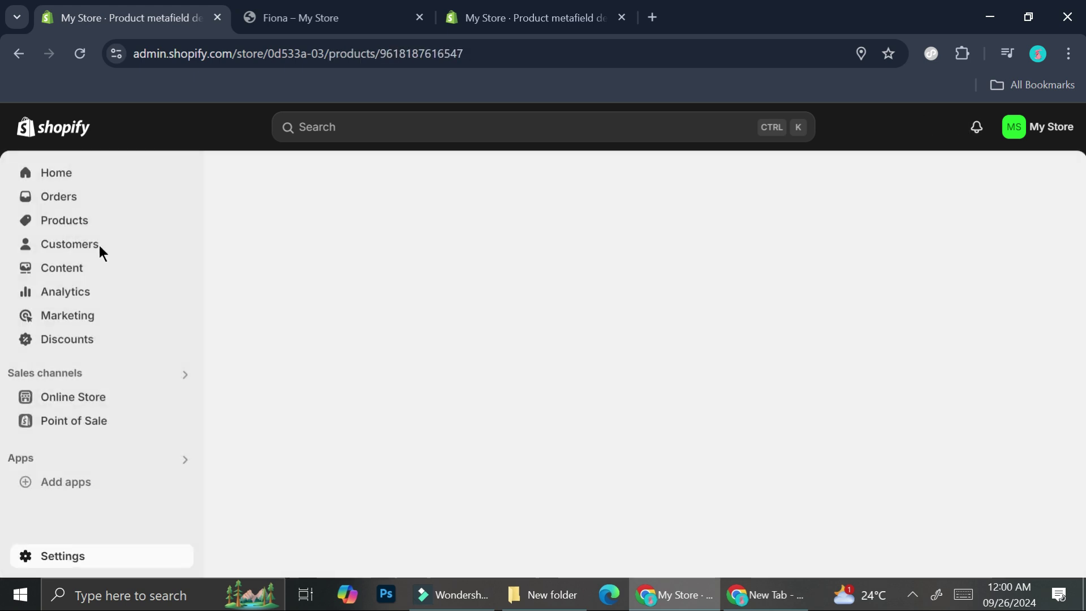
scroll(607, 400, "down", 10)
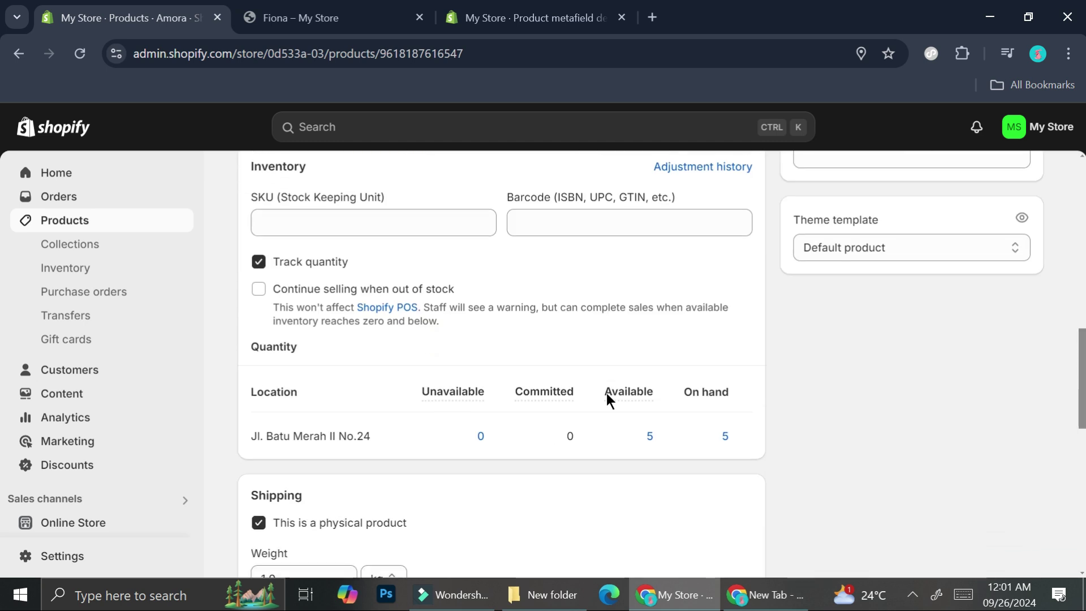
scroll(606, 399, "down", 10)
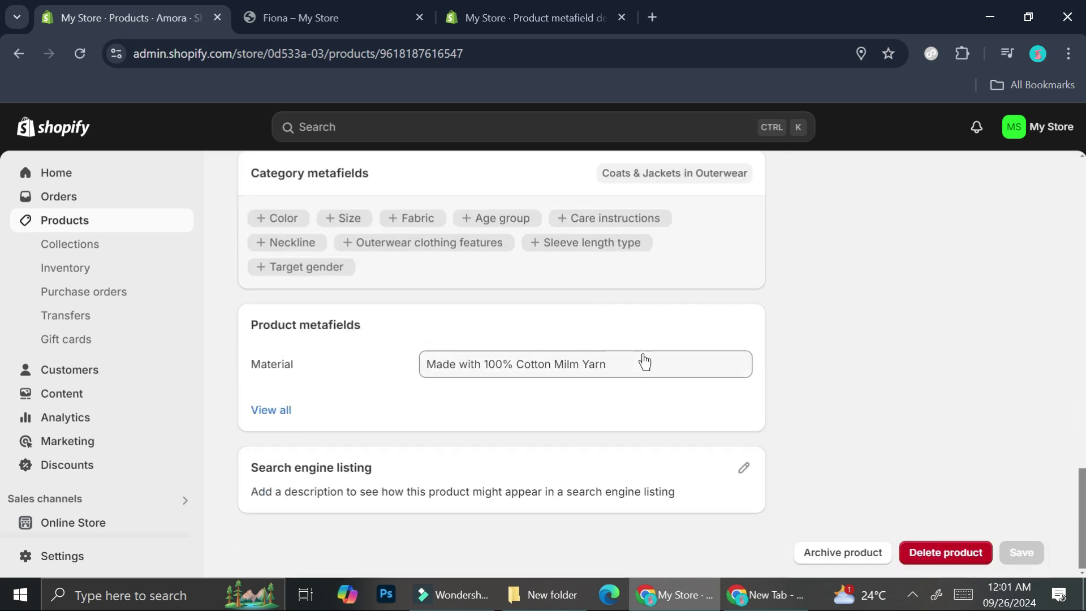
left_click(643, 362)
left_click_drag(644, 362, 366, 364)
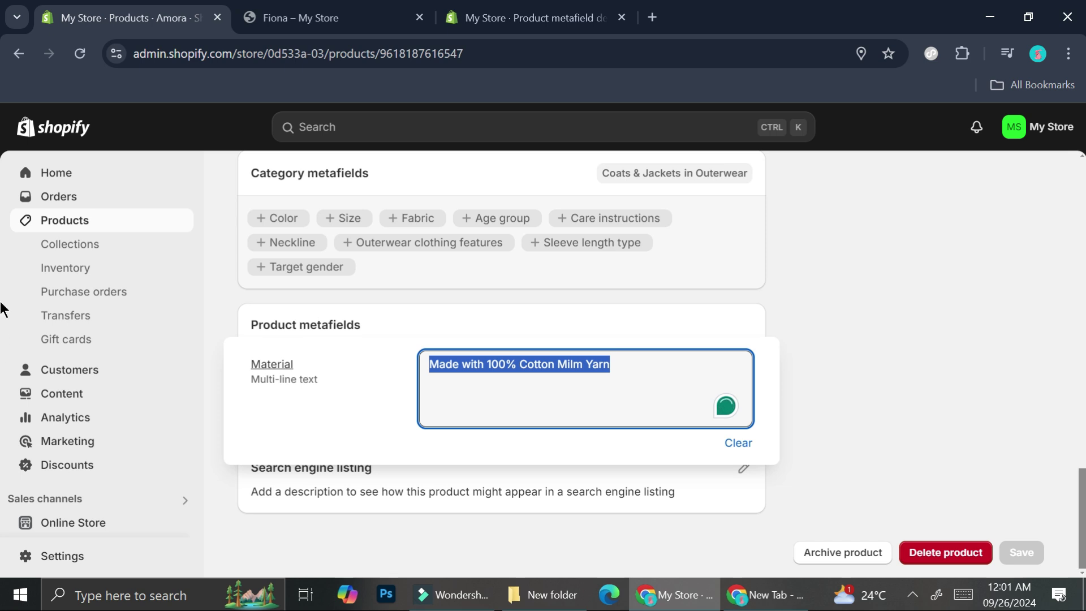
left_click(103, 222)
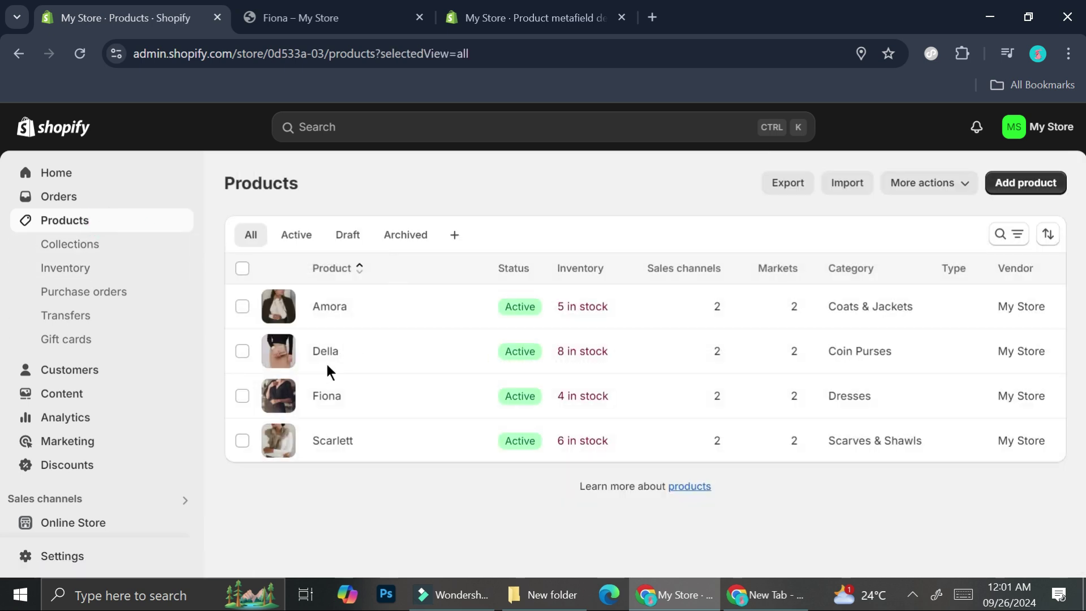
Step: Paste the description into Fiona's Material metafield, trim it to 'Made with 100% Cotton', and save
left_click(326, 395)
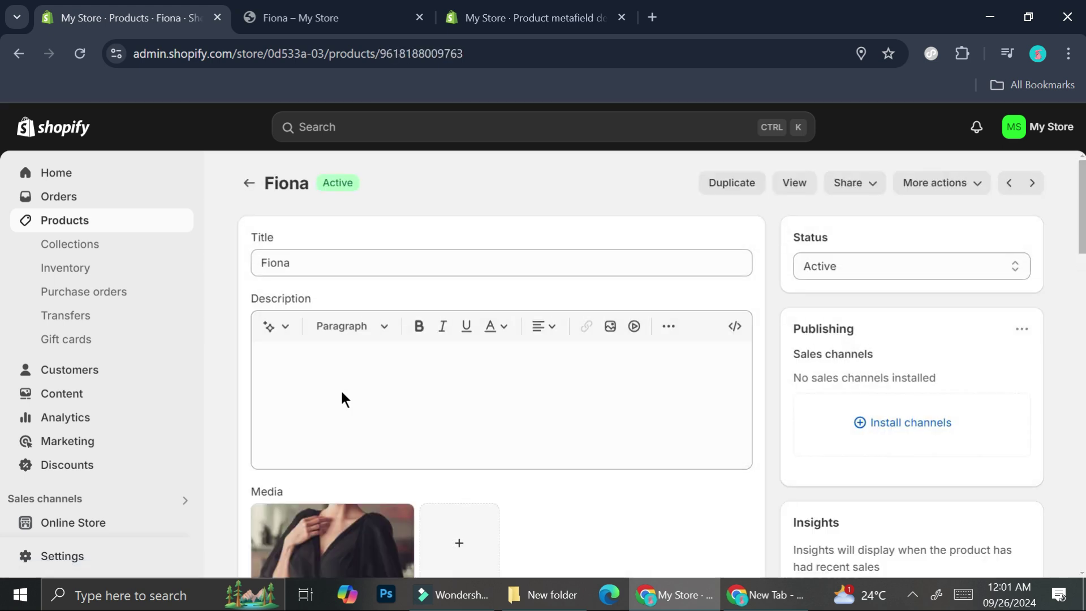
scroll(478, 456, "down", 10)
scroll(396, 455, "down", 3)
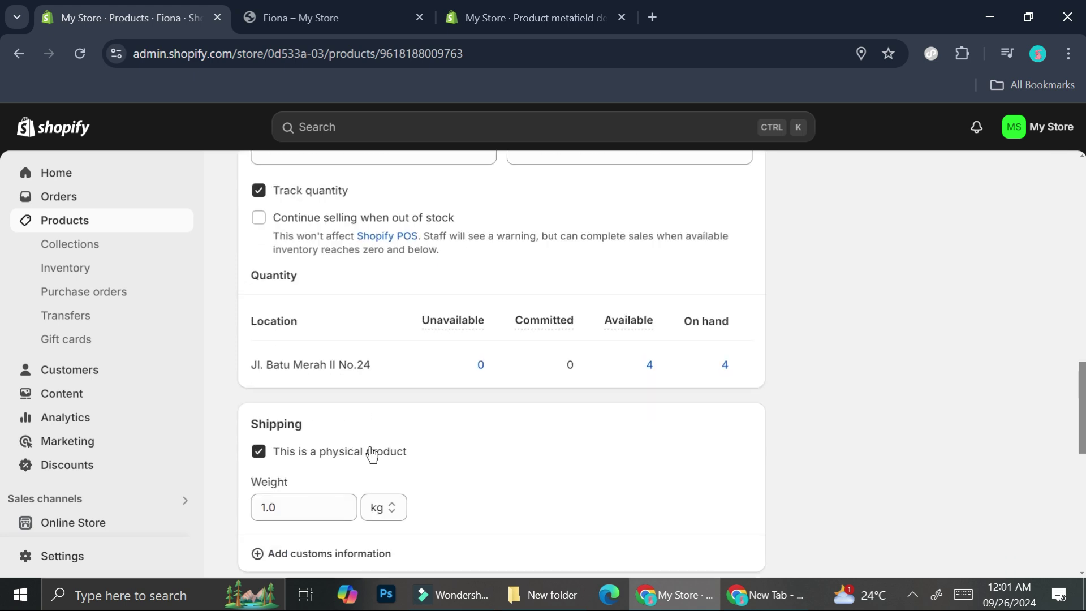
scroll(328, 497, "down", 5)
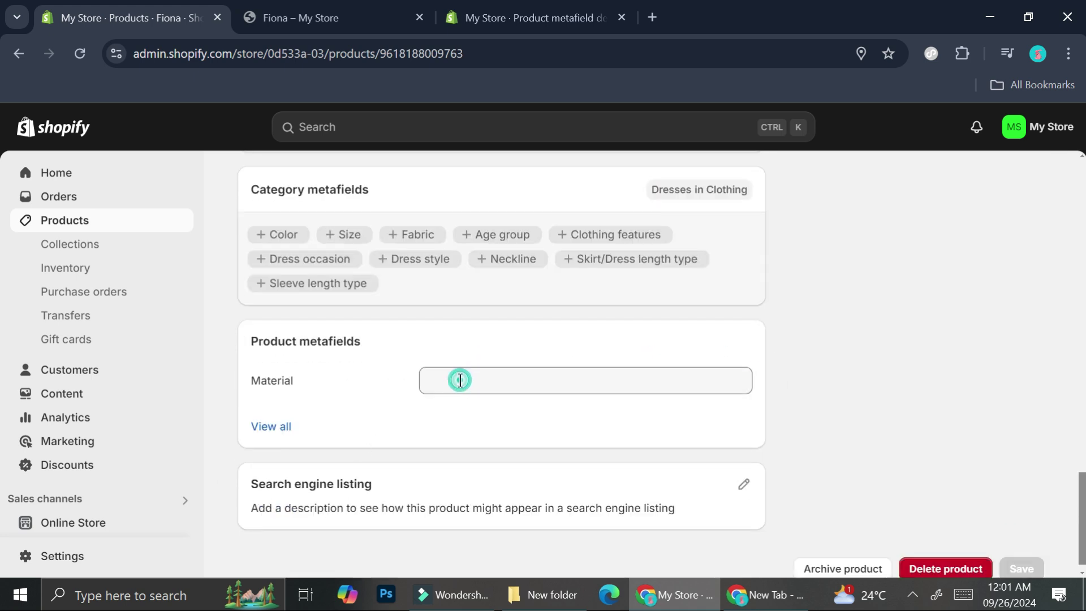
left_click(459, 381)
type("Made with 100% Cotton Milk Yarn")
key("BackSpace")
key("BackSpace")
key("BackSpace")
key("BackSpace")
key("BackSpace")
key("BackSpace")
key("BackSpace")
key("BackSpace")
key("BackSpace")
key("BackSpace")
left_click(836, 272)
left_click(792, 127)
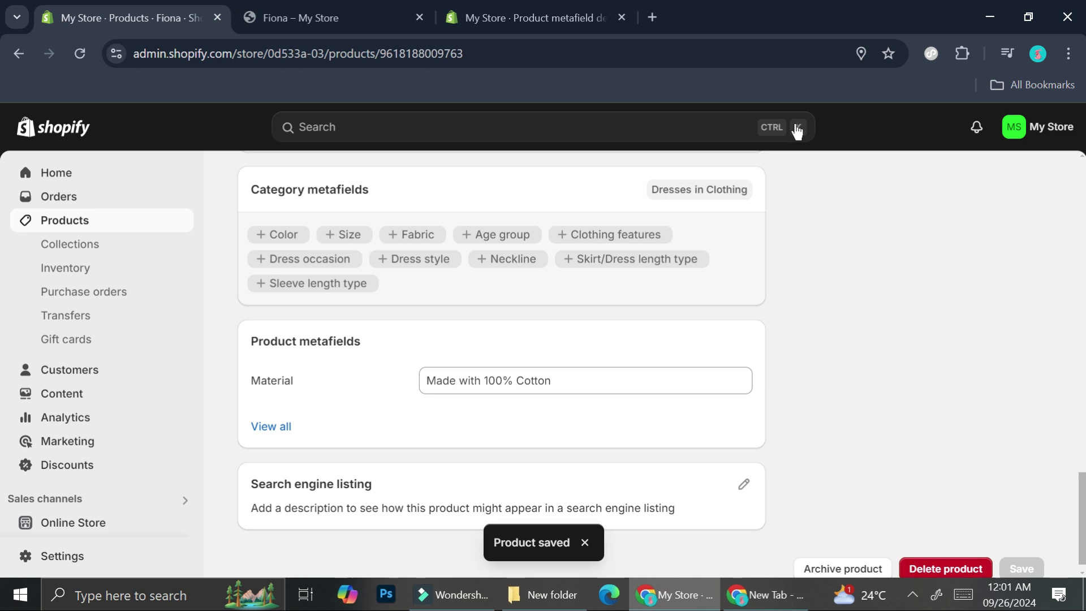
left_click(66, 520)
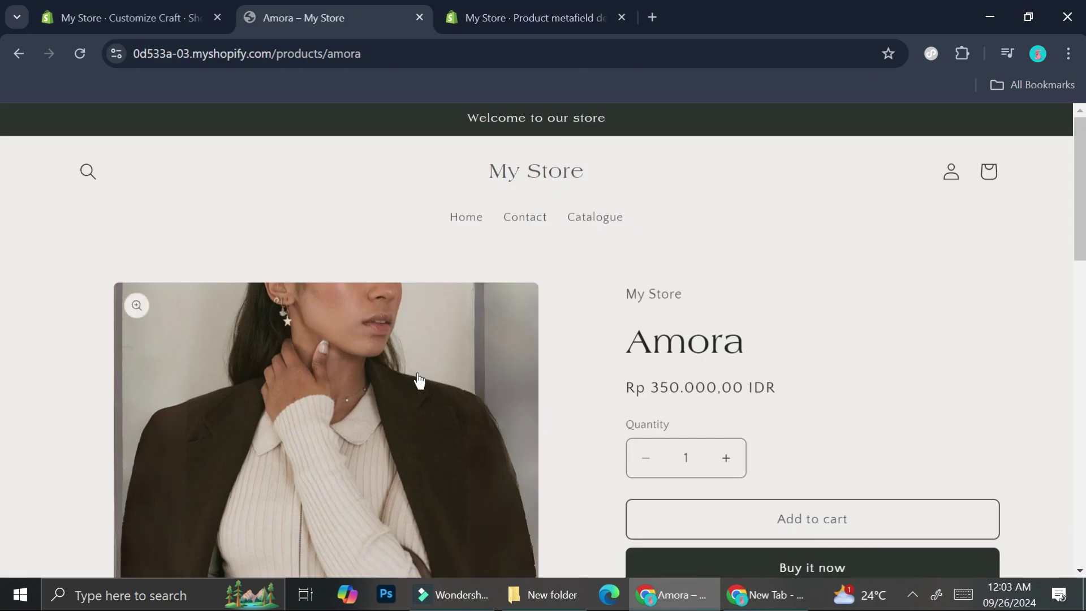
Step: Expand the Material row on Amora's live page to check its 'Made with 100% Cotton Milm Yarn' text
scroll(596, 261, "down", 2)
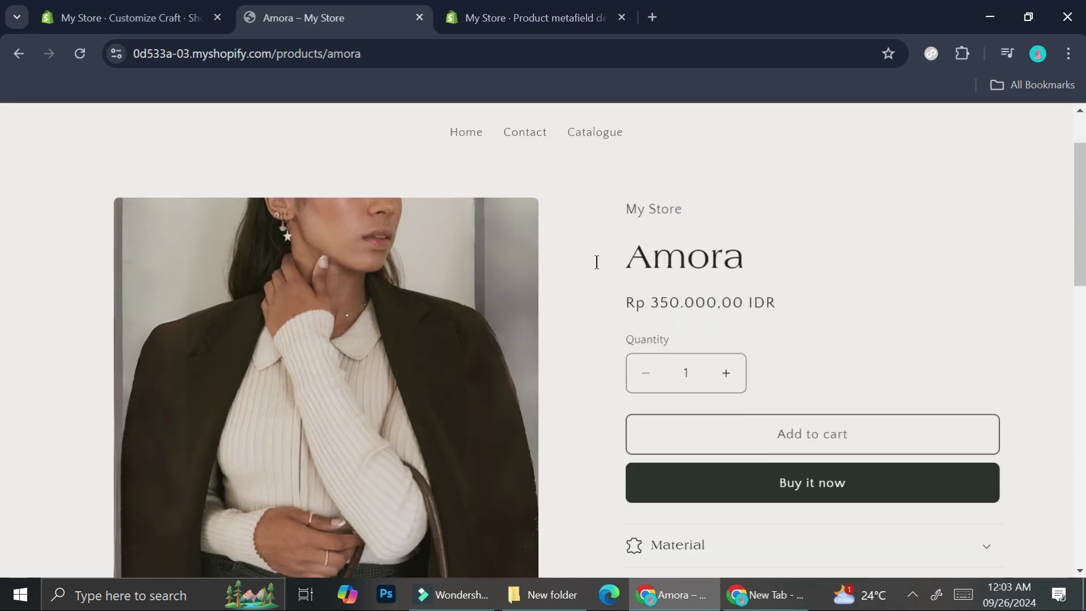
scroll(642, 404, "down", 1)
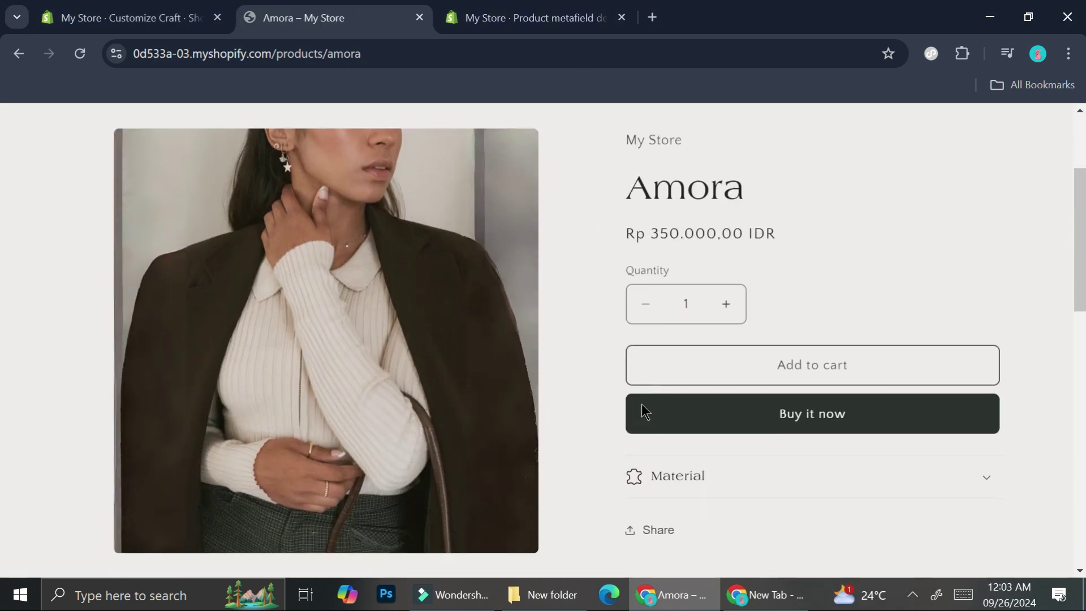
left_click(695, 473)
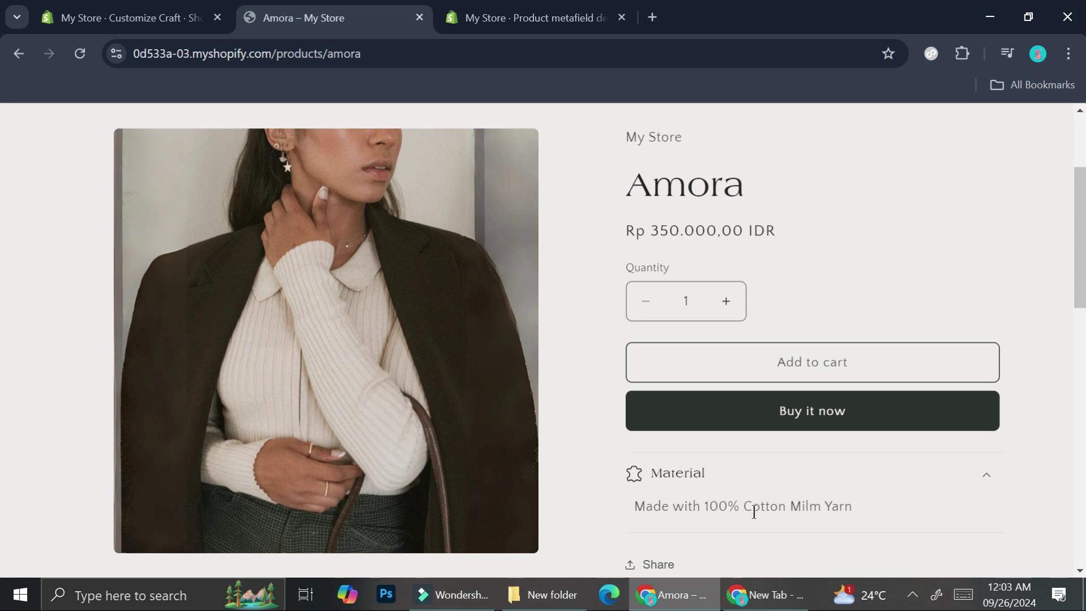
left_click_drag(802, 508, 818, 508)
left_click(839, 506)
Step: Open Fiona from the recommendations and confirm its Material row reads 'Made with 100% Cotton'
scroll(780, 489, "down", 7)
left_click(225, 344)
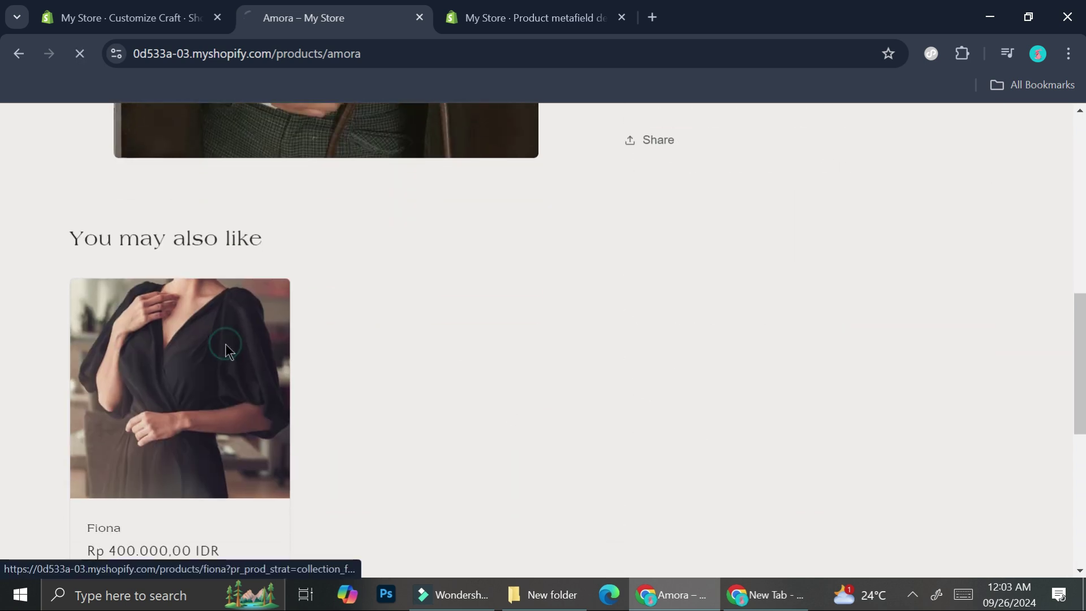
scroll(594, 373, "down", 4)
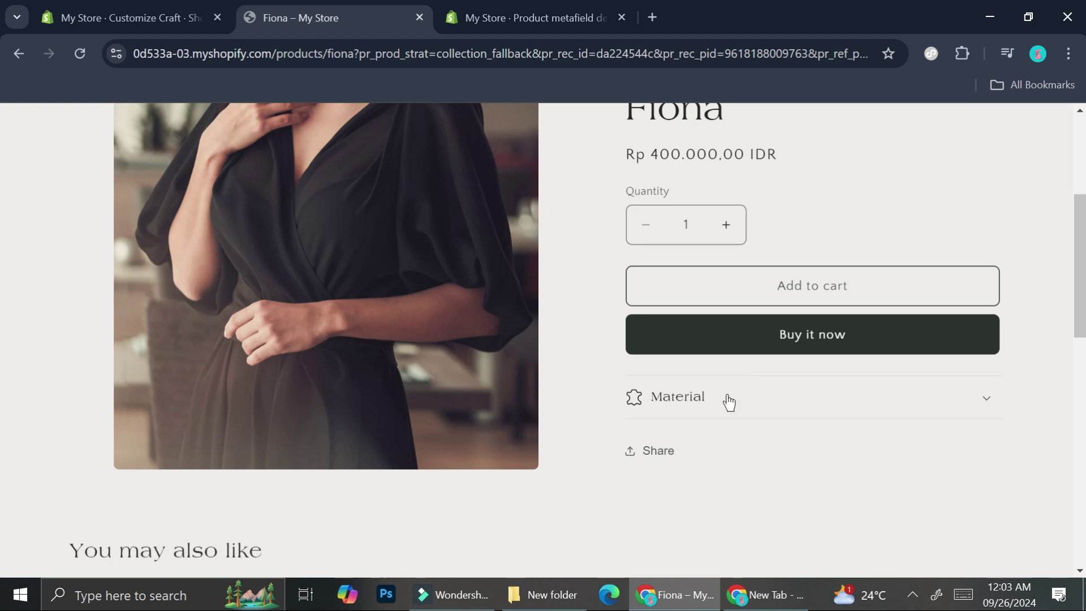
left_click(729, 402)
left_click_drag(647, 421, 809, 438)
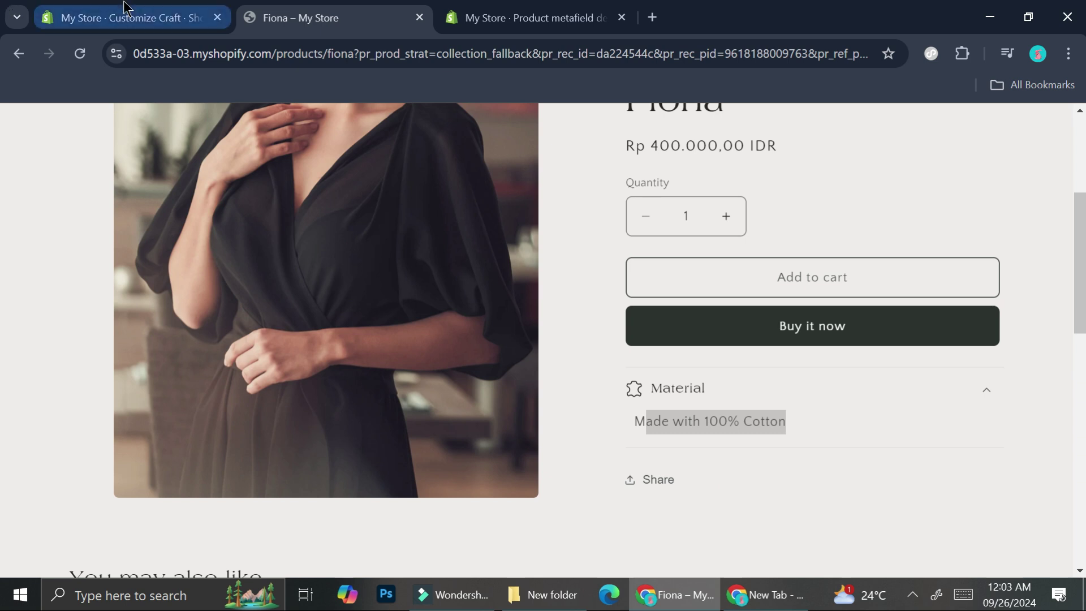
left_click(128, 18)
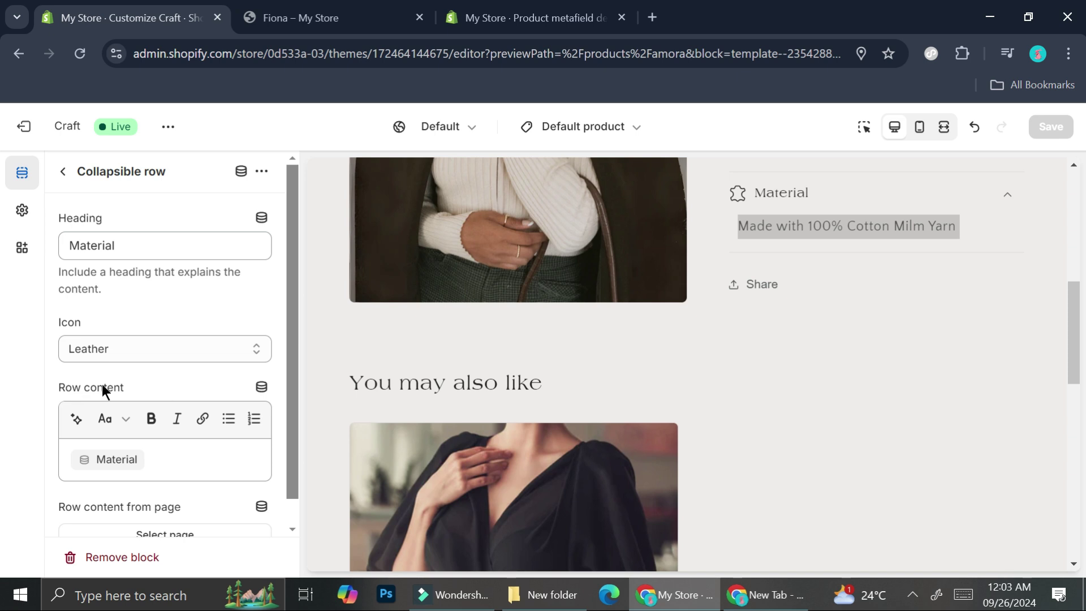
left_click(265, 388)
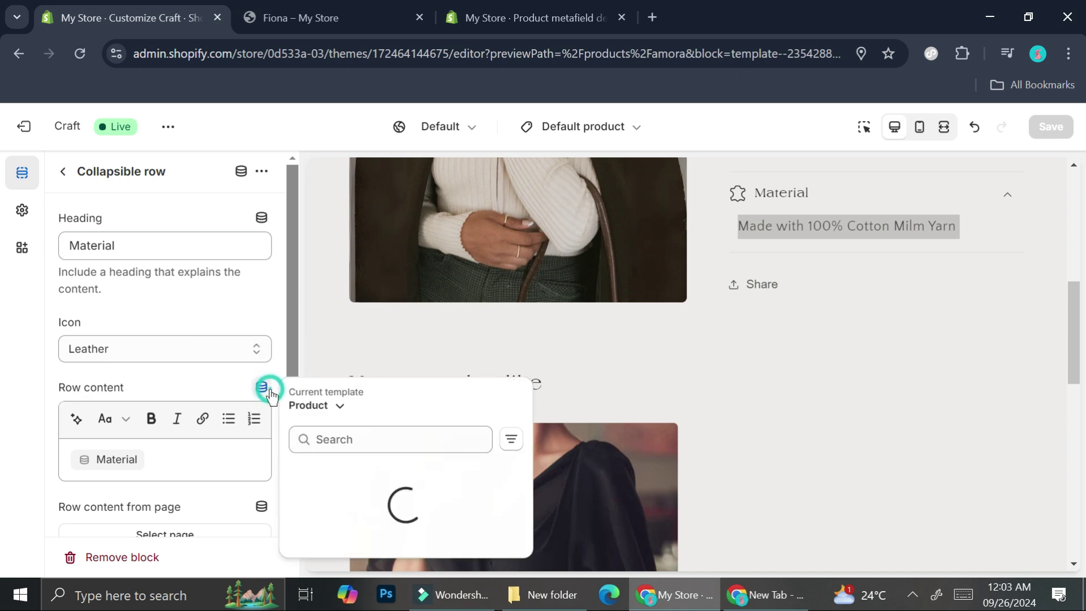
left_click(318, 397)
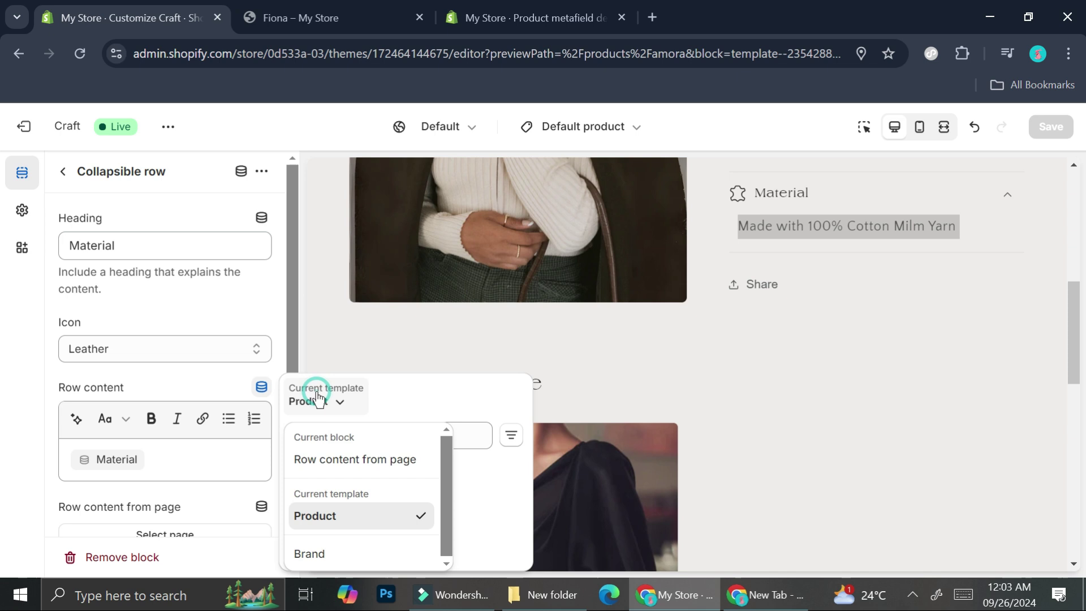
left_click(331, 516)
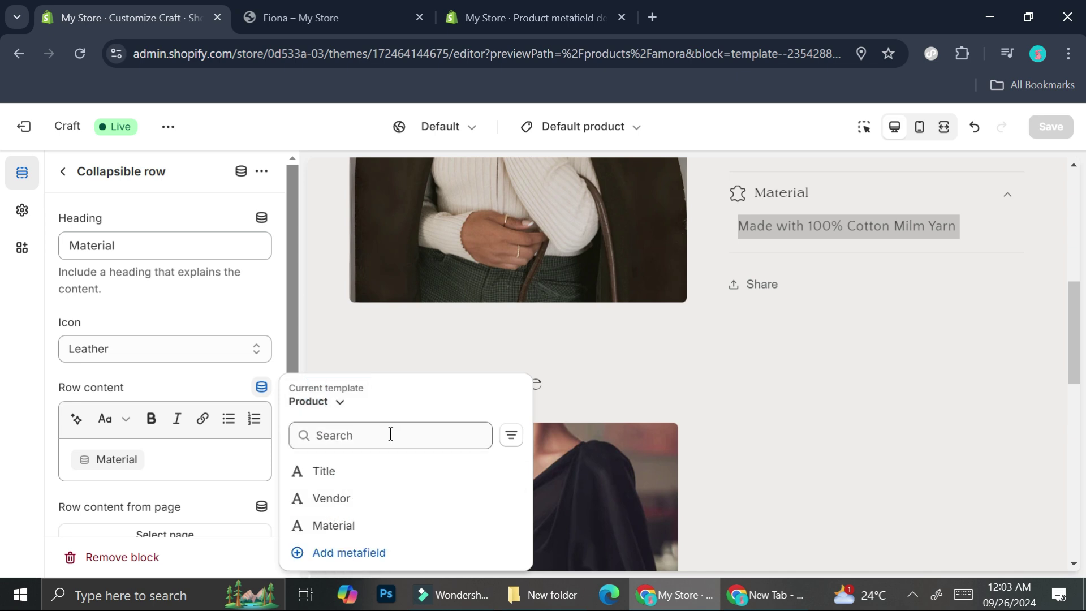
left_click(348, 526)
left_click(201, 470)
left_click(240, 463)
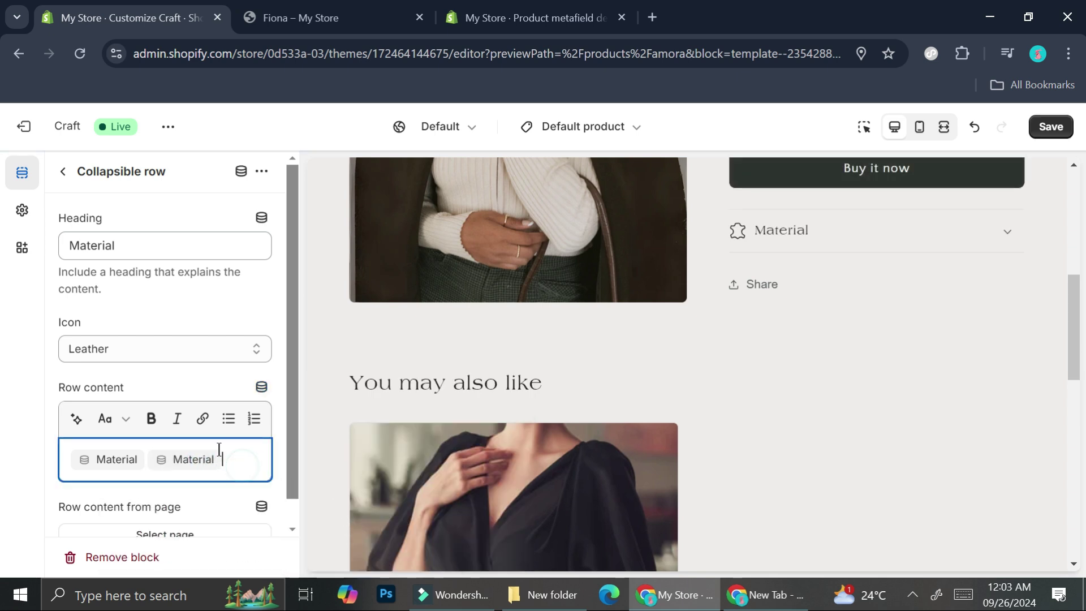
key("BackSpace")
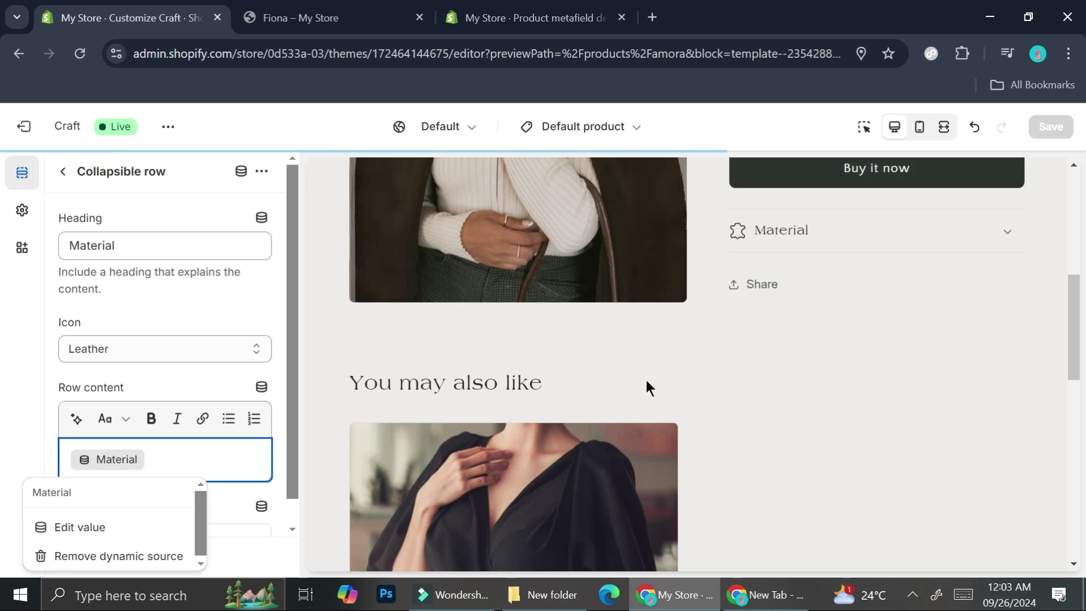
left_click(690, 369)
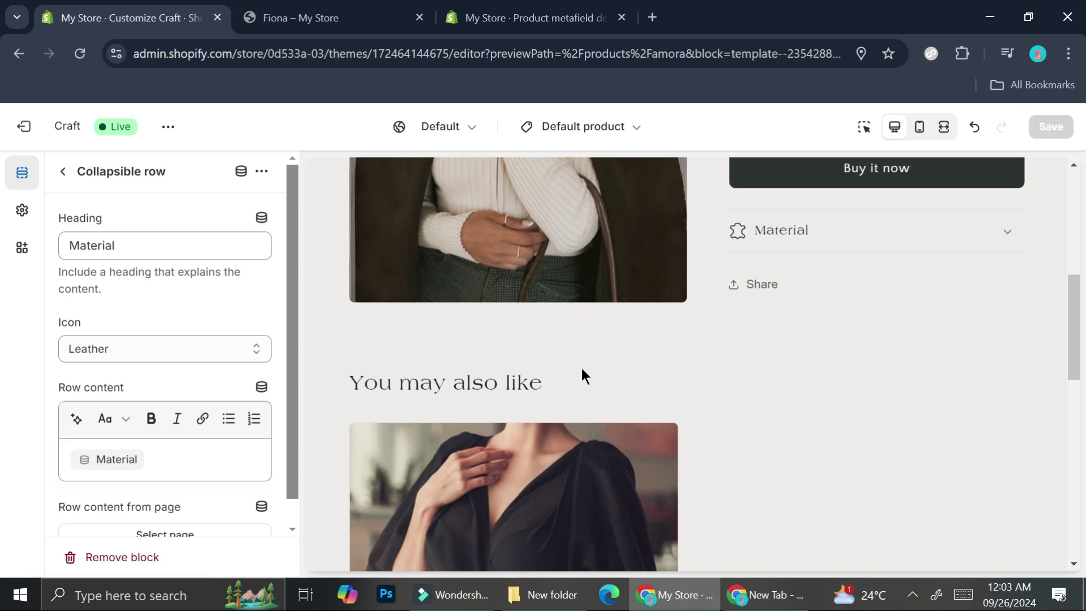
scroll(582, 368, "up", 3)
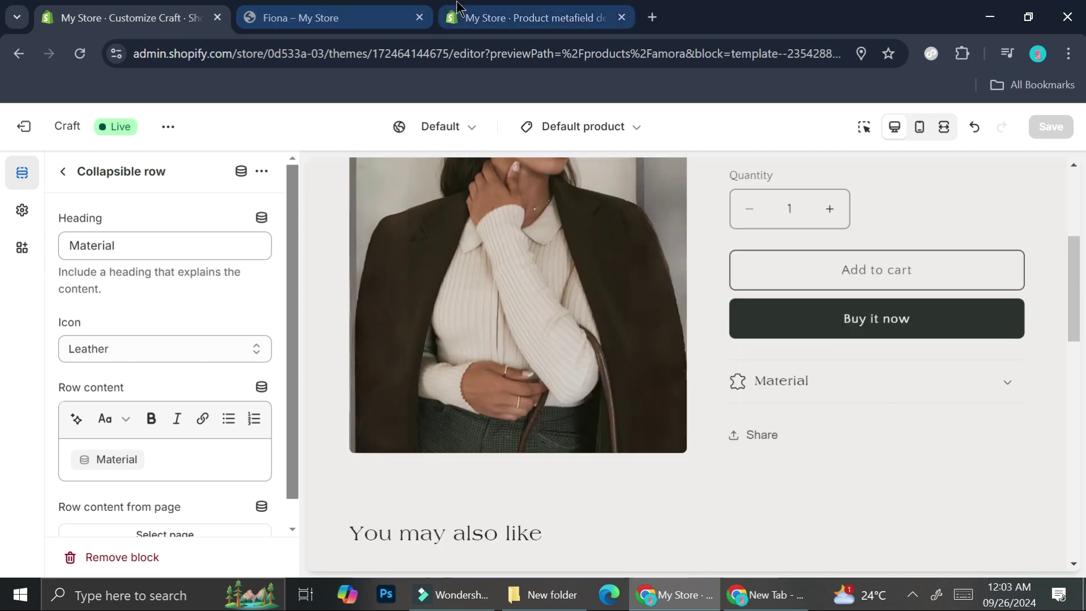
Step: Switch back to the live Fiona page, clear the text highlight and scroll up to the title
left_click(515, 19)
left_click(357, 18)
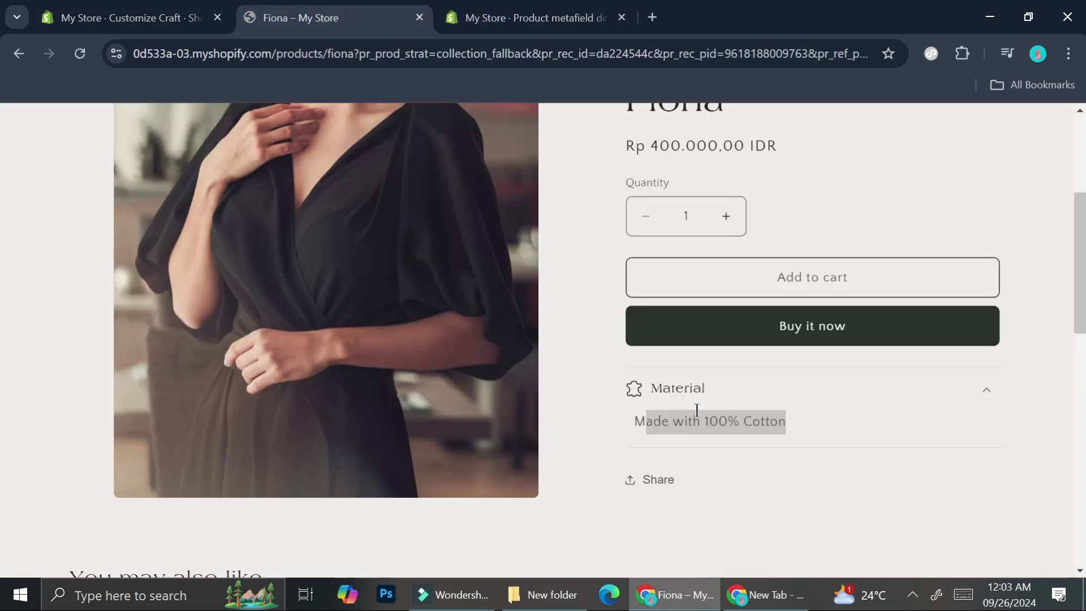
left_click(596, 377)
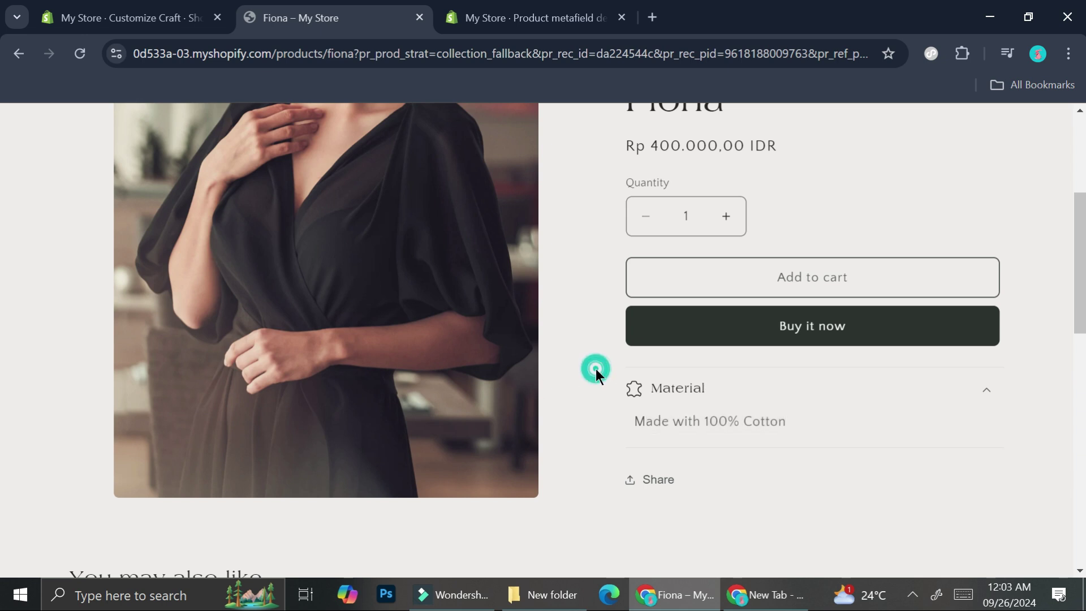
scroll(596, 376, "up", 1)
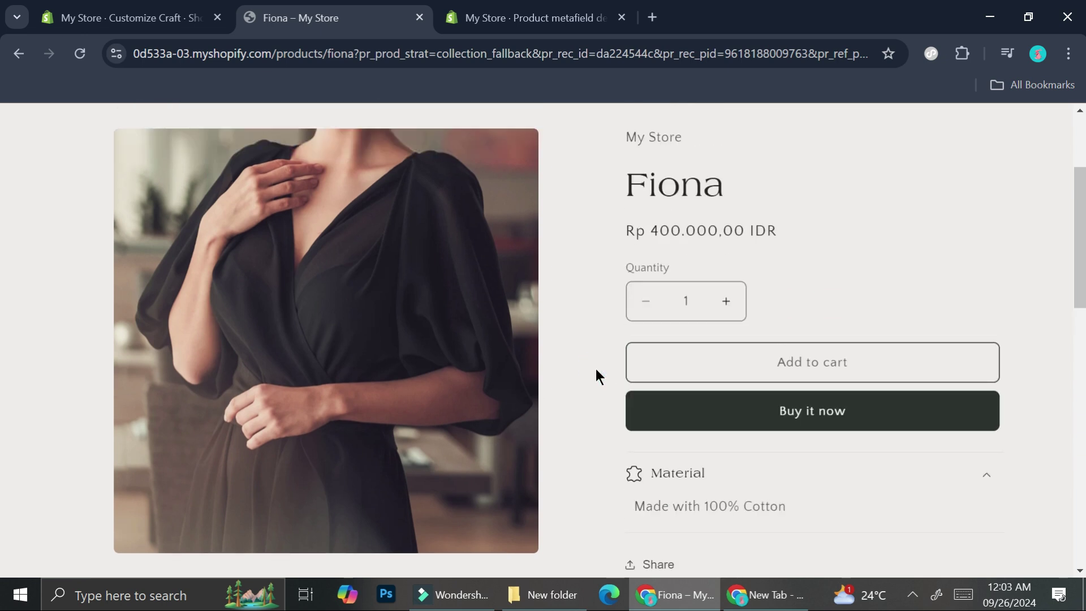